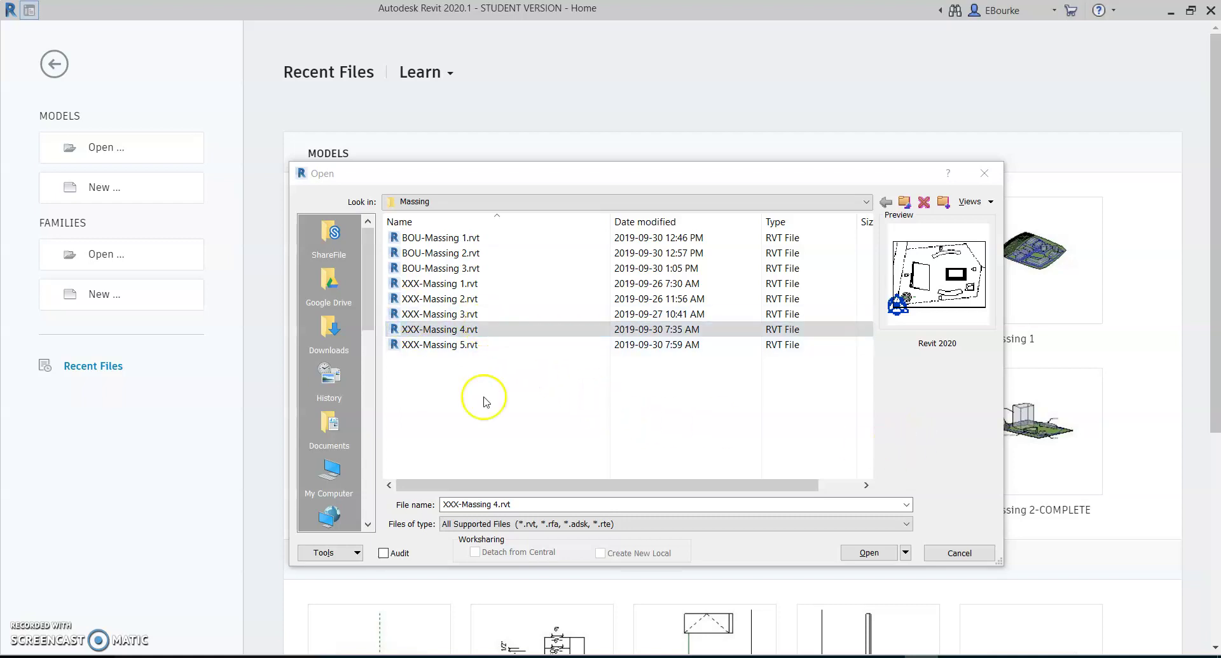
Open XXX-Massing 4.rvt and save it as a project named BOU-Massing 4.rvt.
left_click(853, 540)
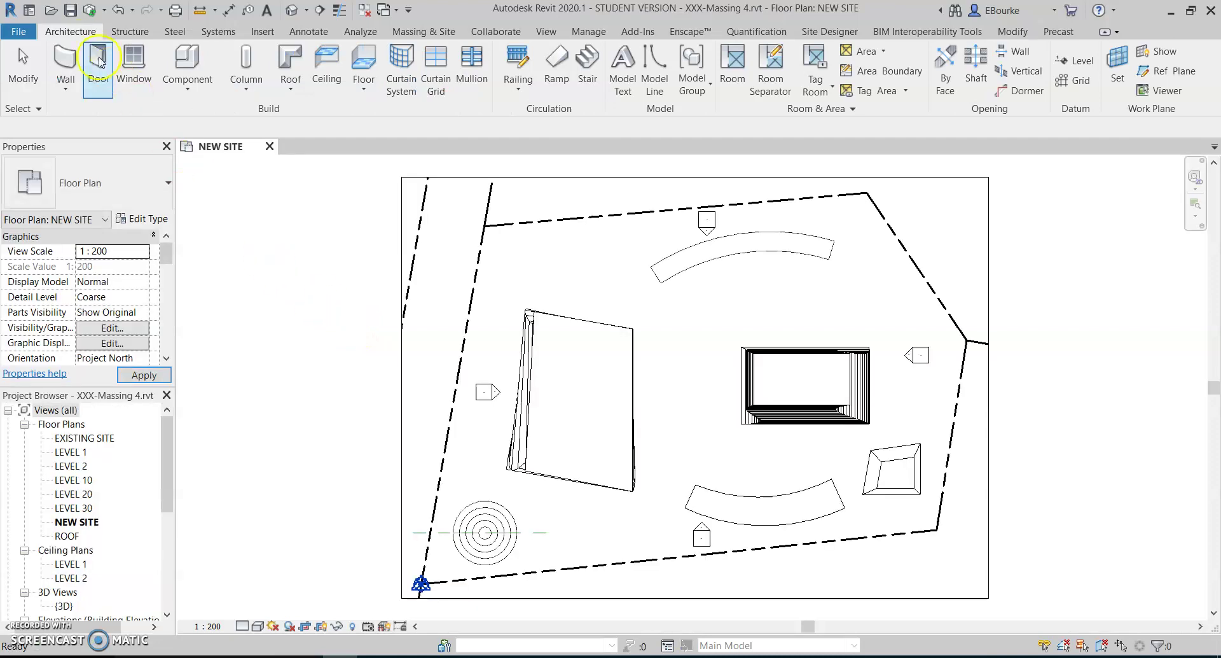
left_click(24, 33)
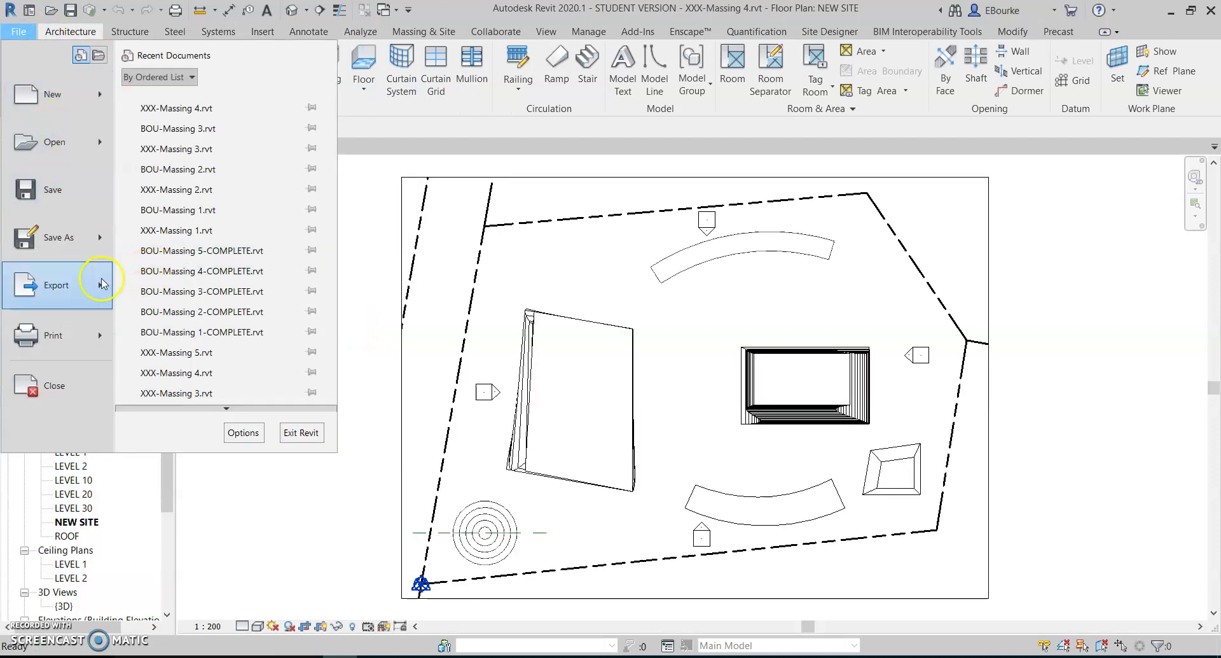
mouse_move(82, 245)
left_click(286, 177)
left_click(304, 511)
key("Delete")
key("Delete")
key("Delete")
type("BOU")
key("Return")
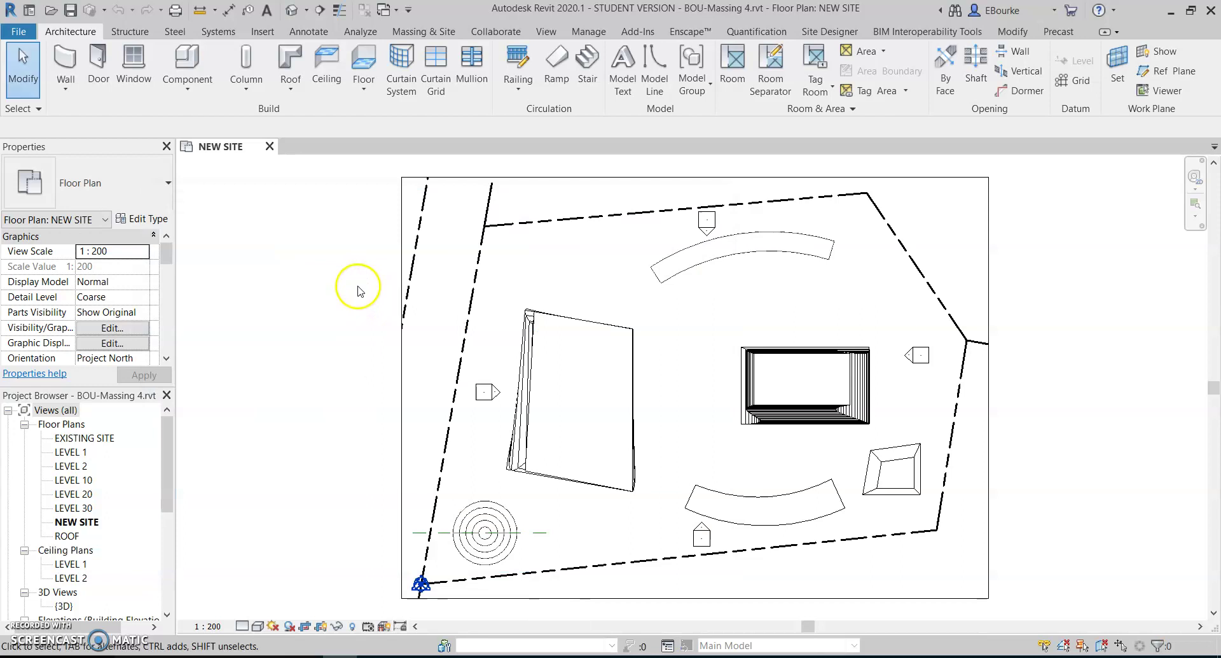
Switch to the default 3D view and zoom in on the two massing towers.
left_click(292, 9)
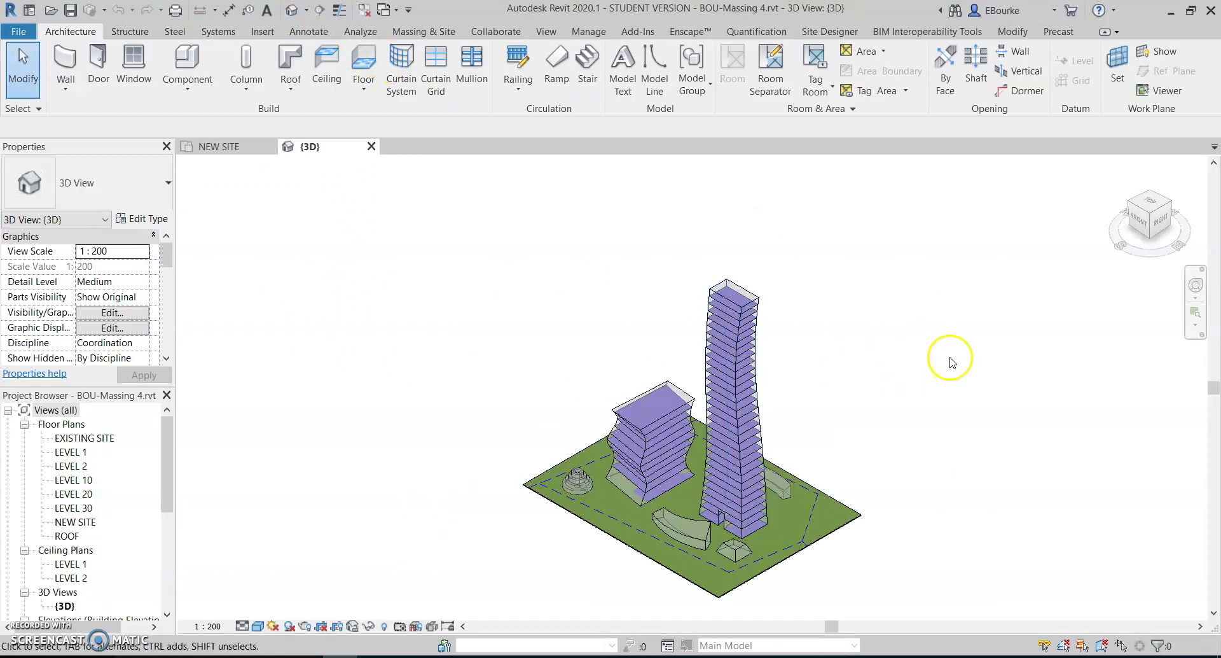
scroll(909, 395, "up", 2)
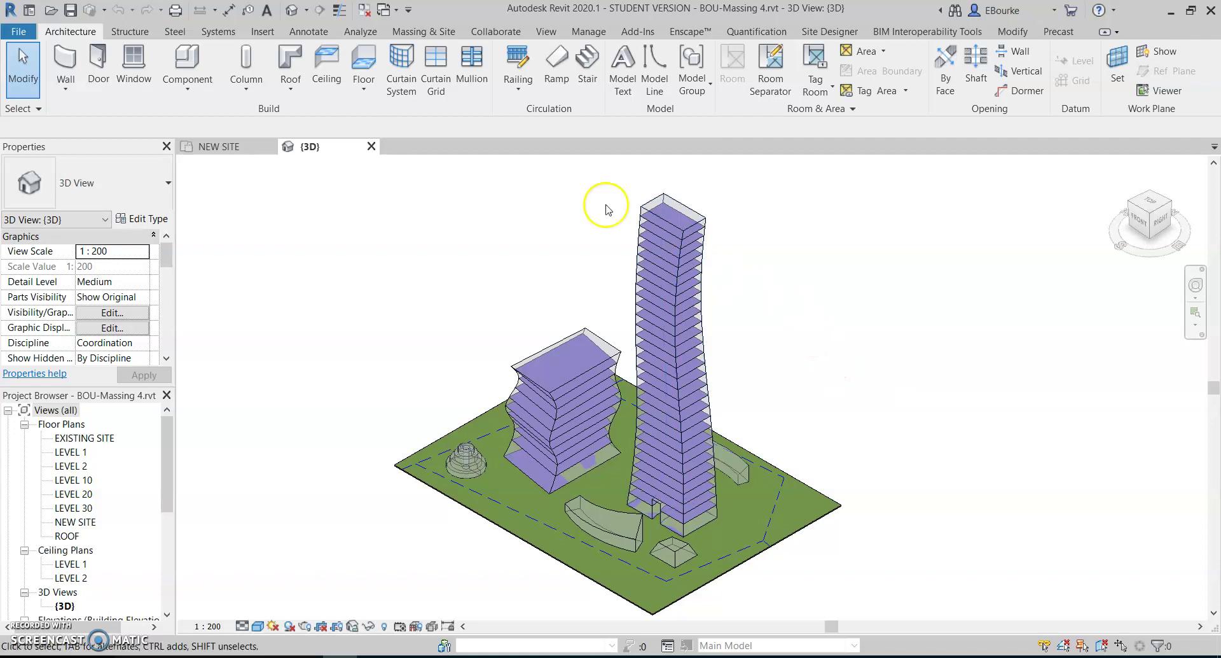
Create a new Mass Floor schedule named GROSS FLOOR AREA (GFA).
left_click(534, 33)
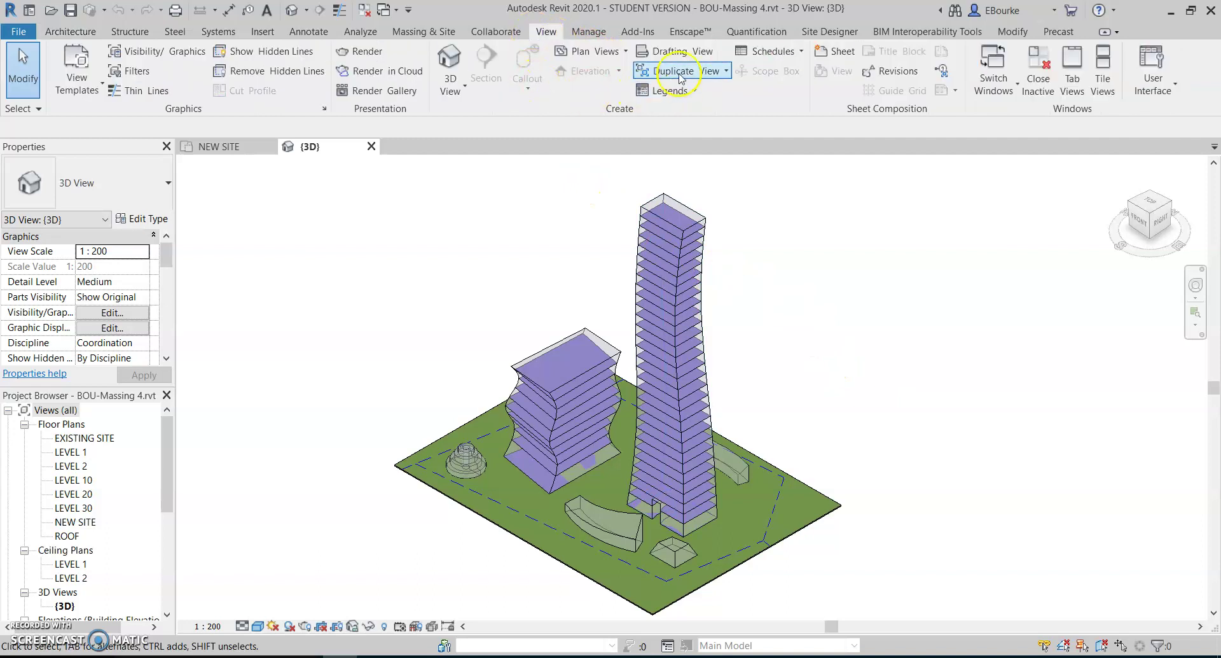
left_click(774, 50)
left_click(814, 81)
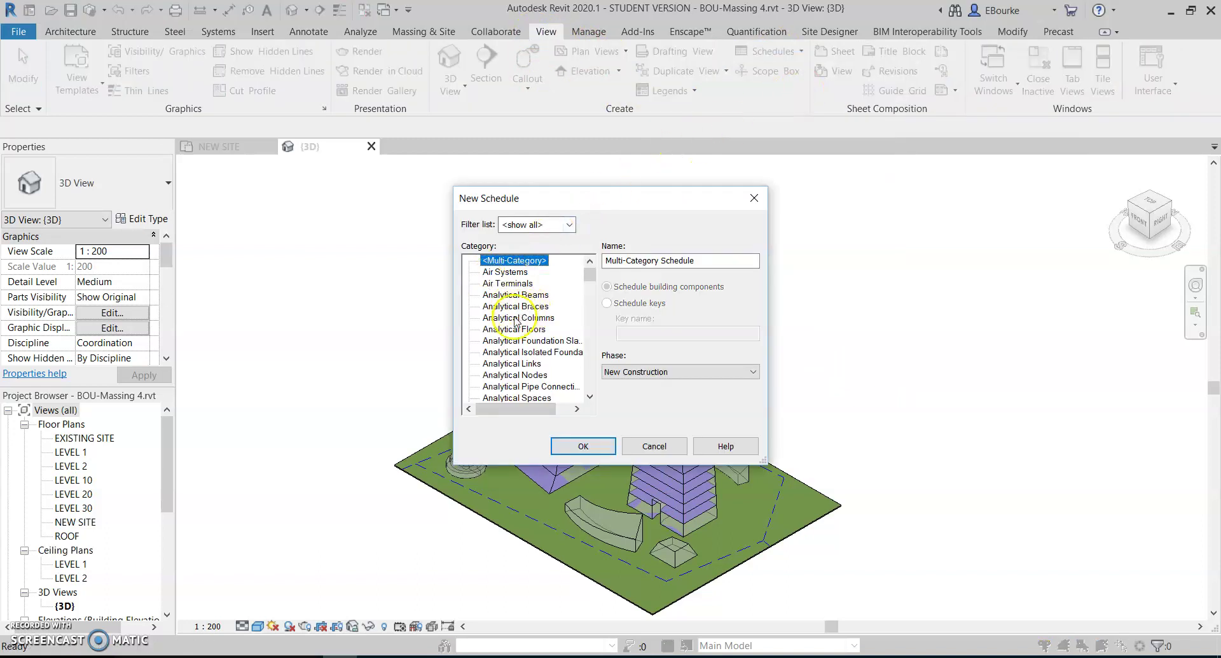
left_click(531, 318)
scroll(531, 318, "down", 15)
left_click(494, 374)
left_click(469, 376)
left_click(531, 318)
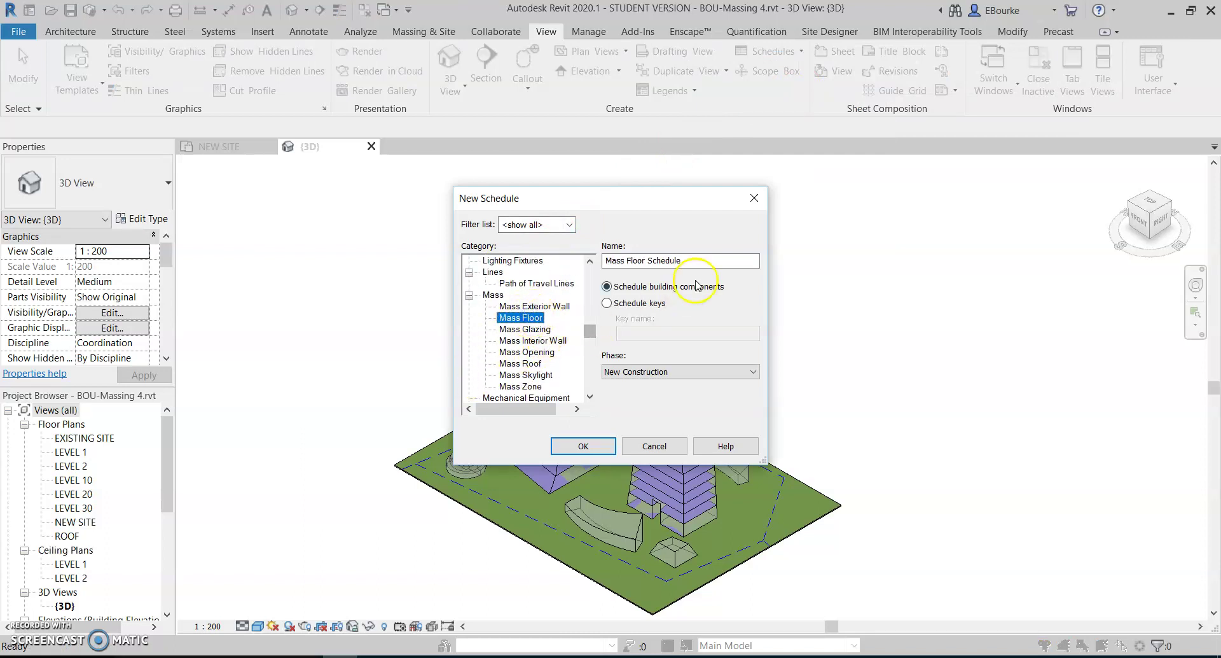
left_click_drag(683, 260, 582, 255)
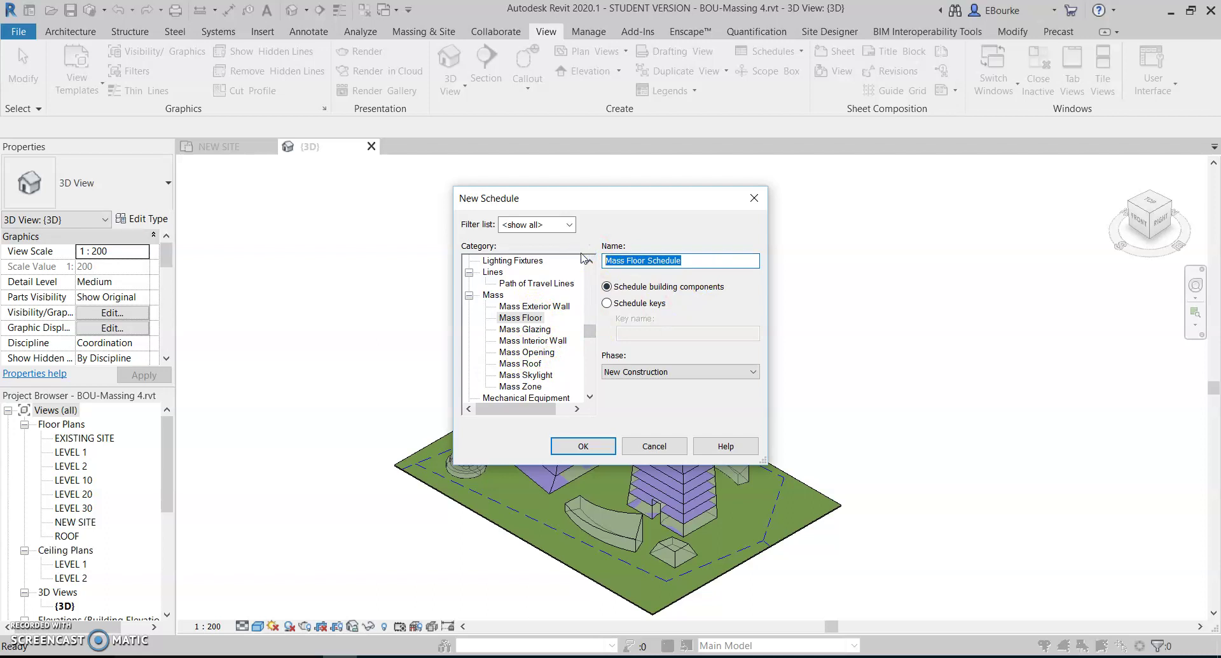
type("g")
type("GROOS")
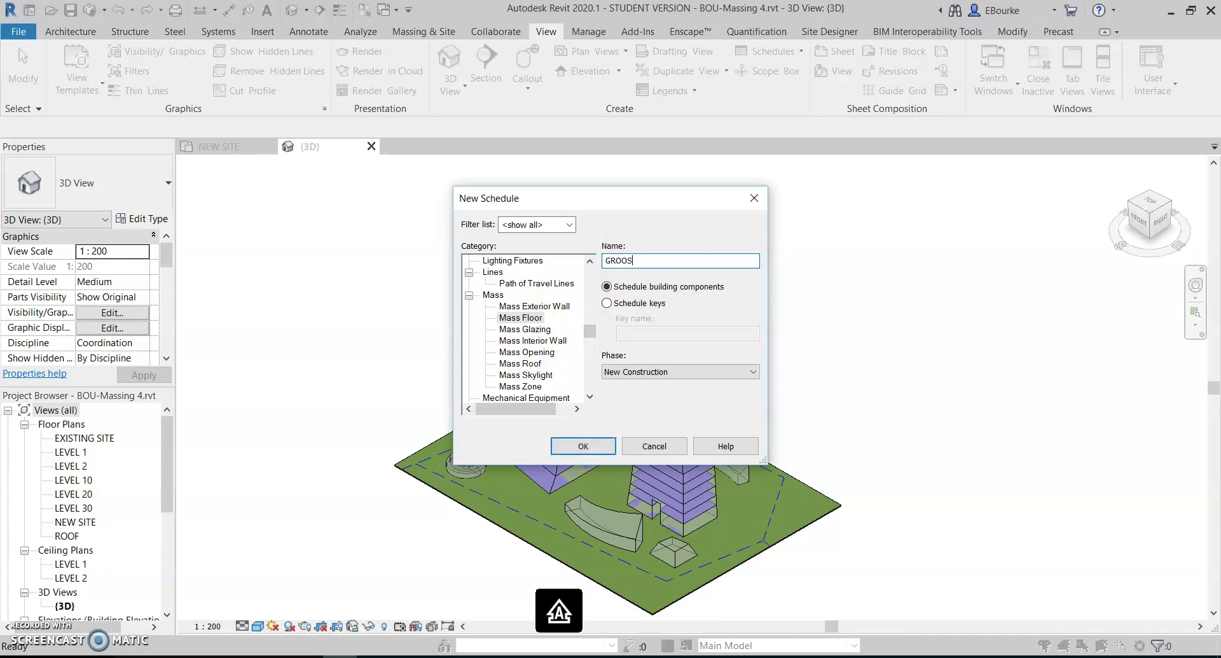
type(" FLOOR AREA (GFA) SCHEDULE")
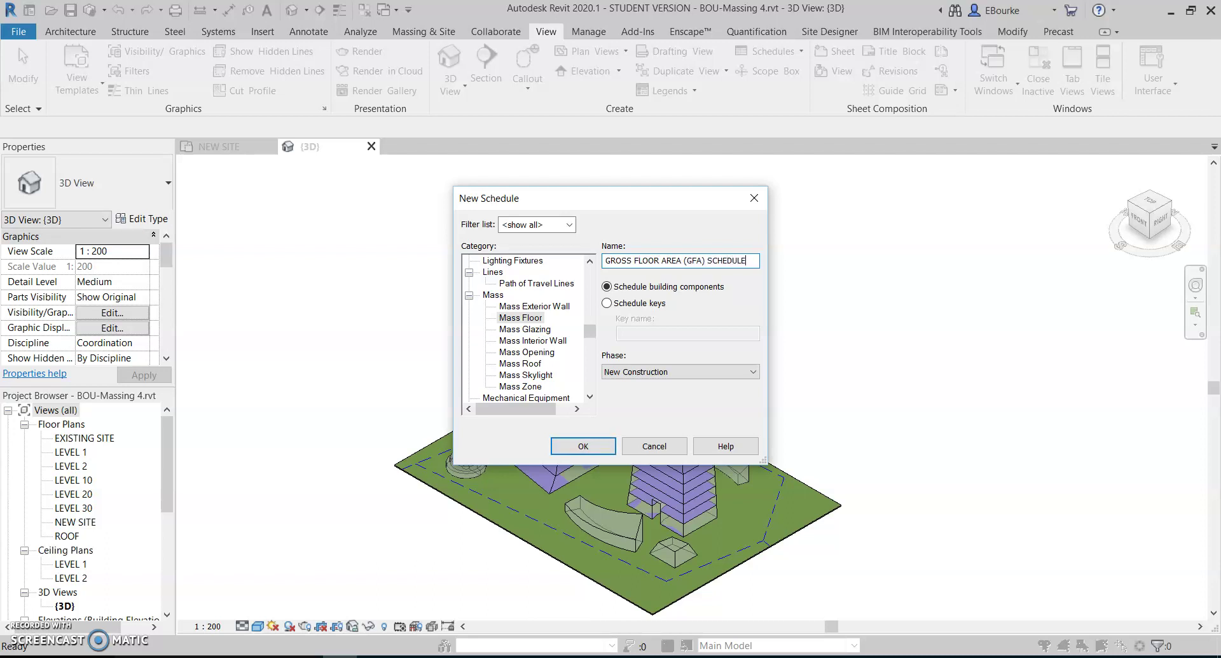
key("Return")
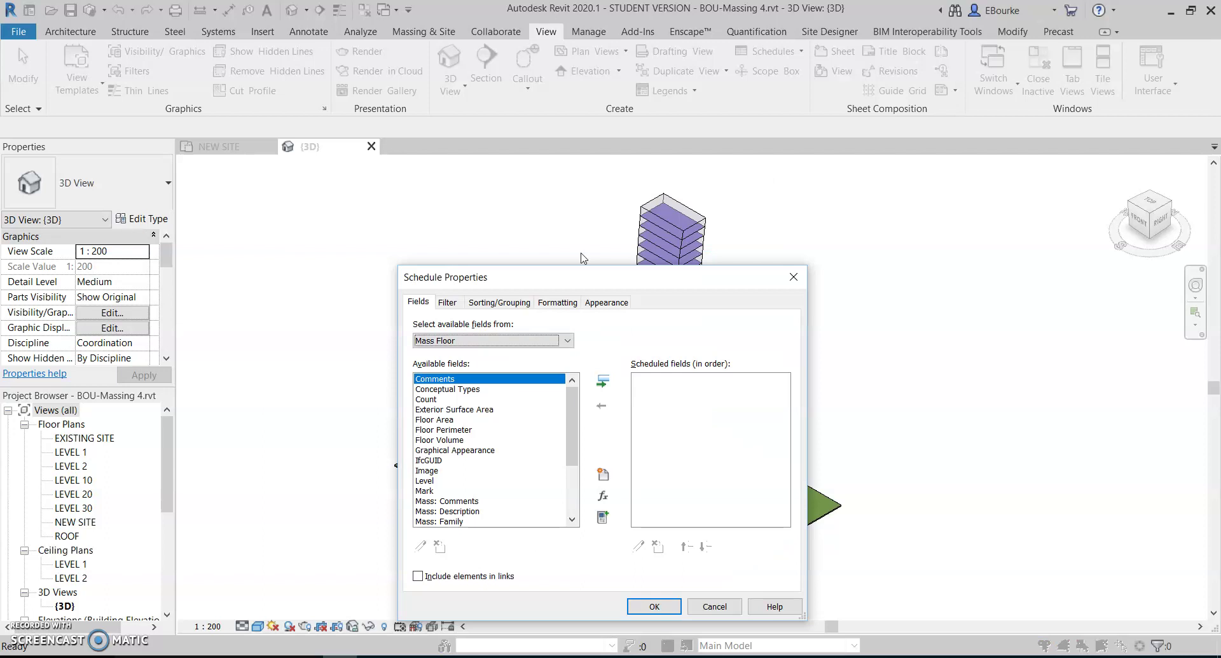
Add Mass: Family, Level and Floor Area as scheduled fields, in that order.
left_click(472, 409)
key("m")
scroll(474, 467, "down", 4)
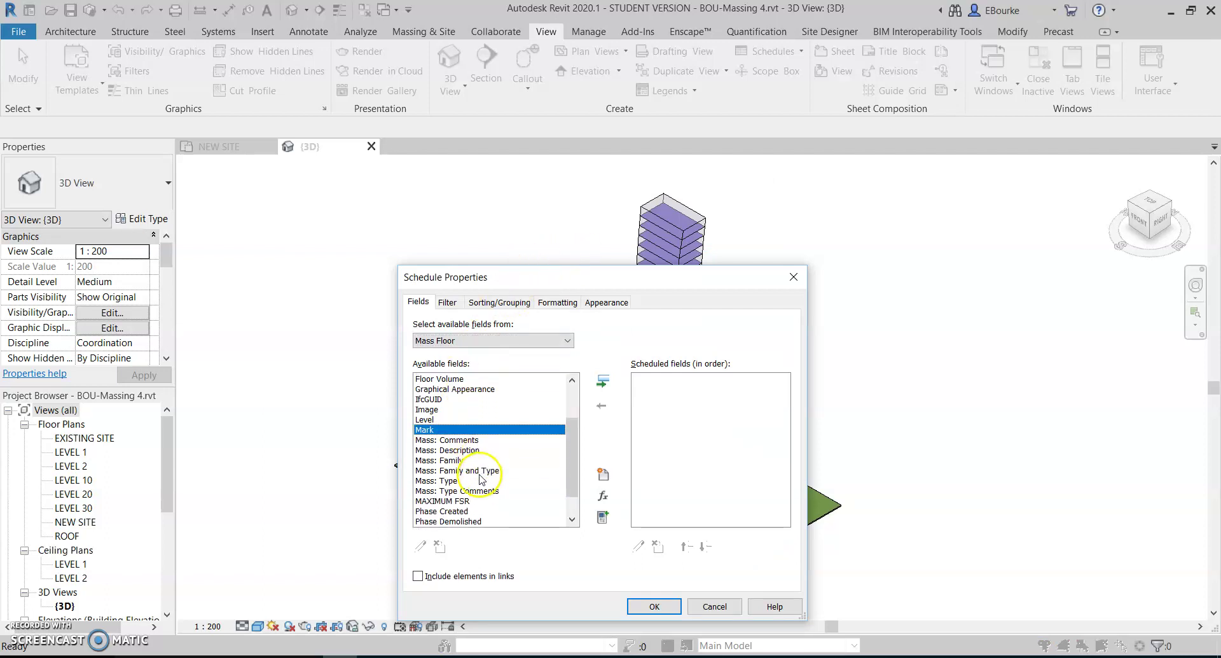
scroll(478, 487, "down", 1)
double_click(476, 431)
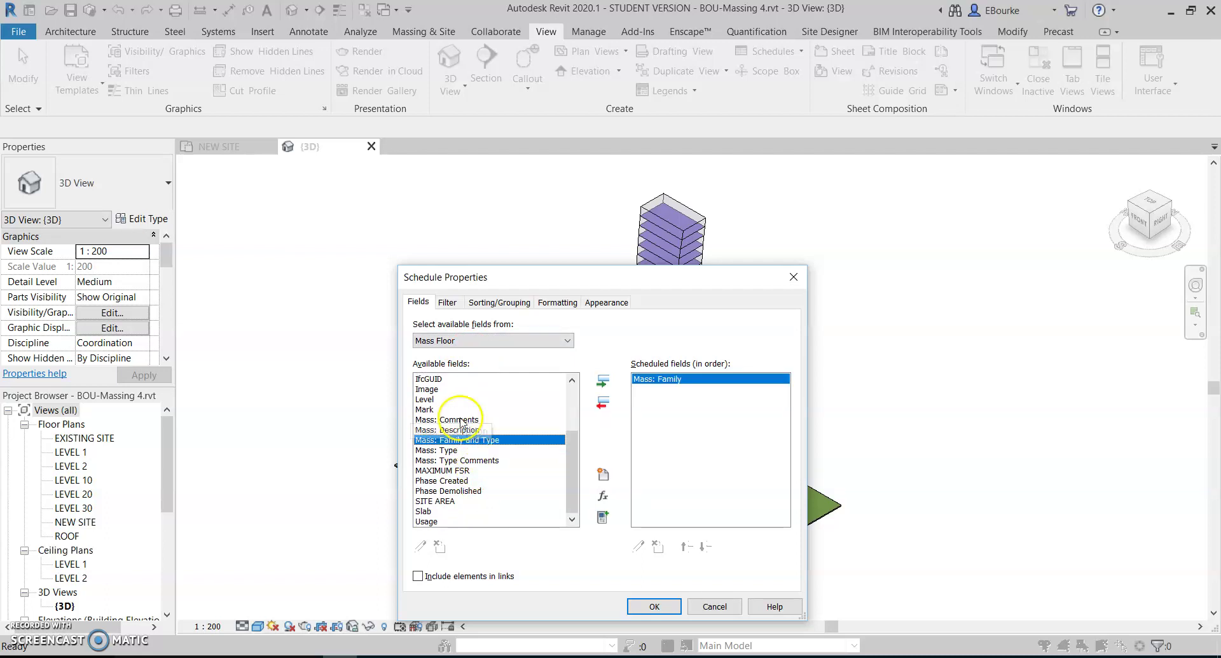
double_click(440, 399)
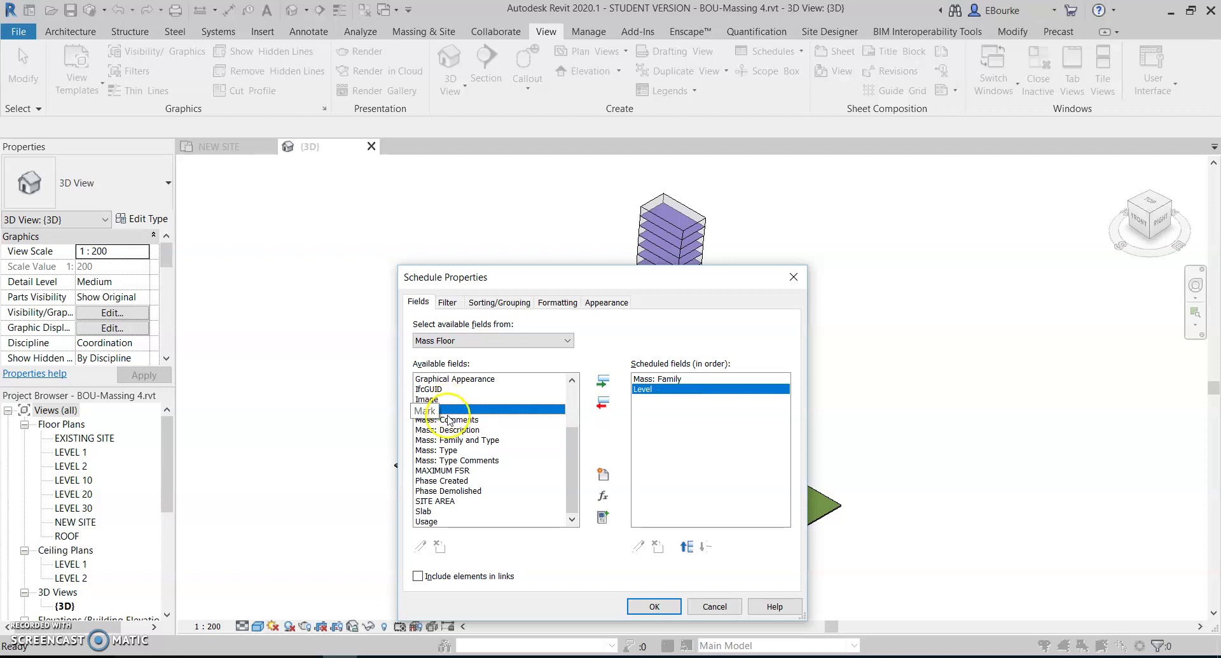
scroll(468, 486, "up", 3)
double_click(465, 419)
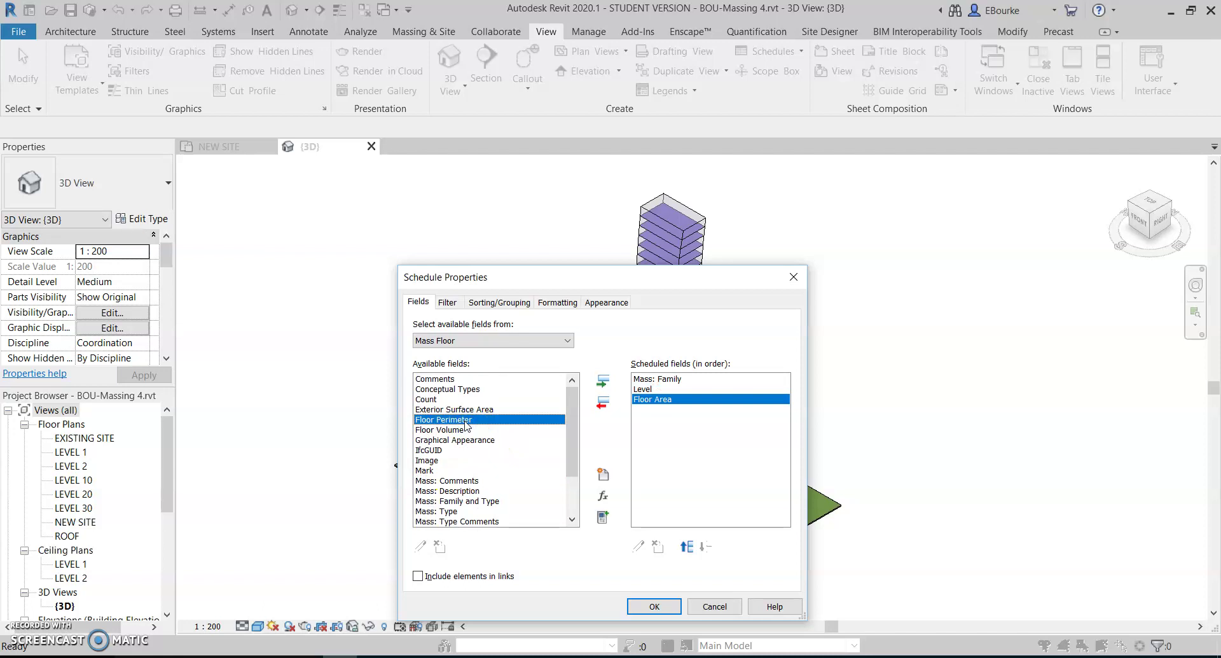
Sort by Mass: Family with a group header and a totals-only footer.
left_click(451, 301)
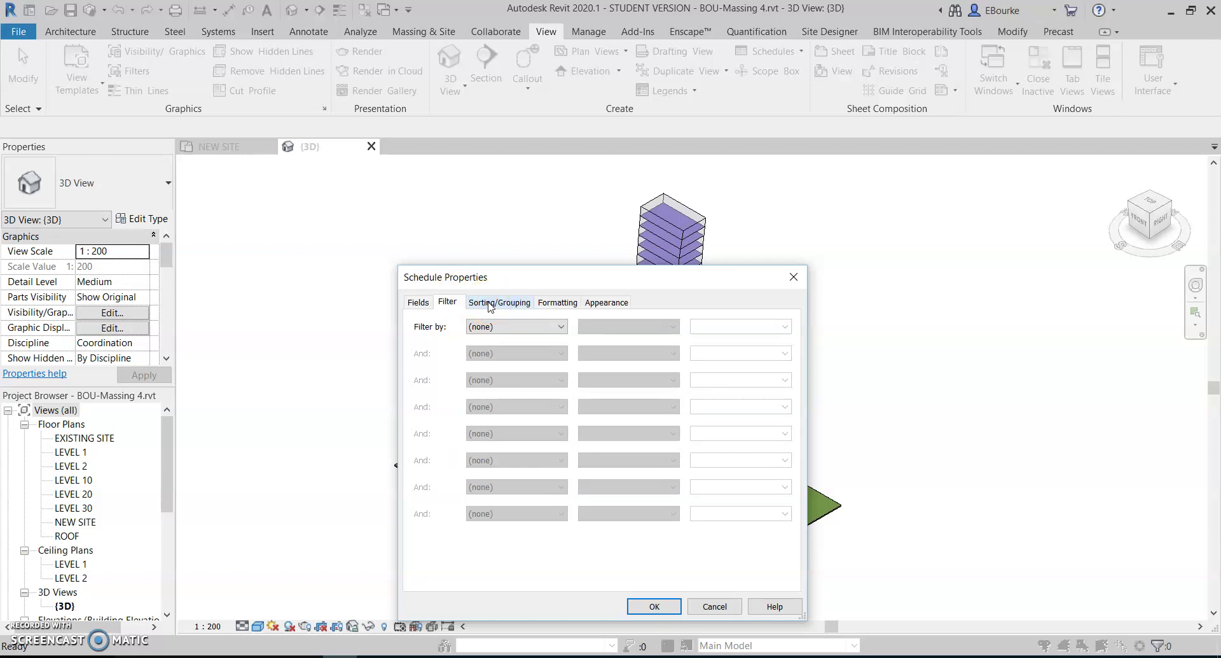
left_click(490, 304)
left_click(529, 326)
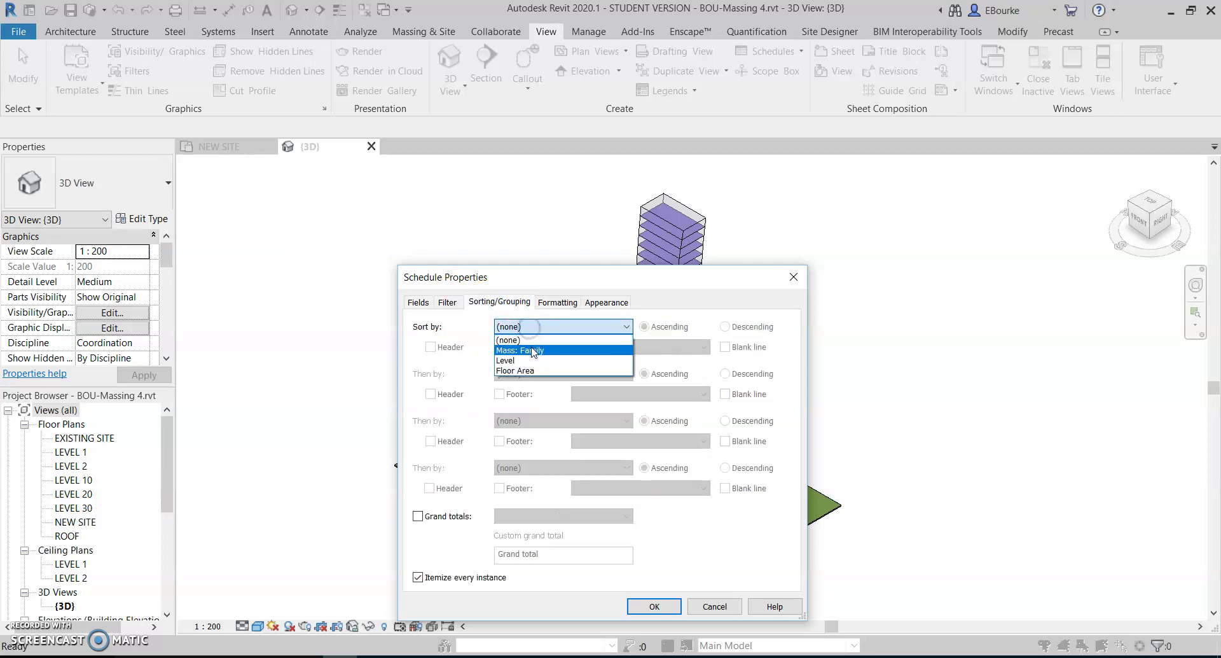
left_click(532, 350)
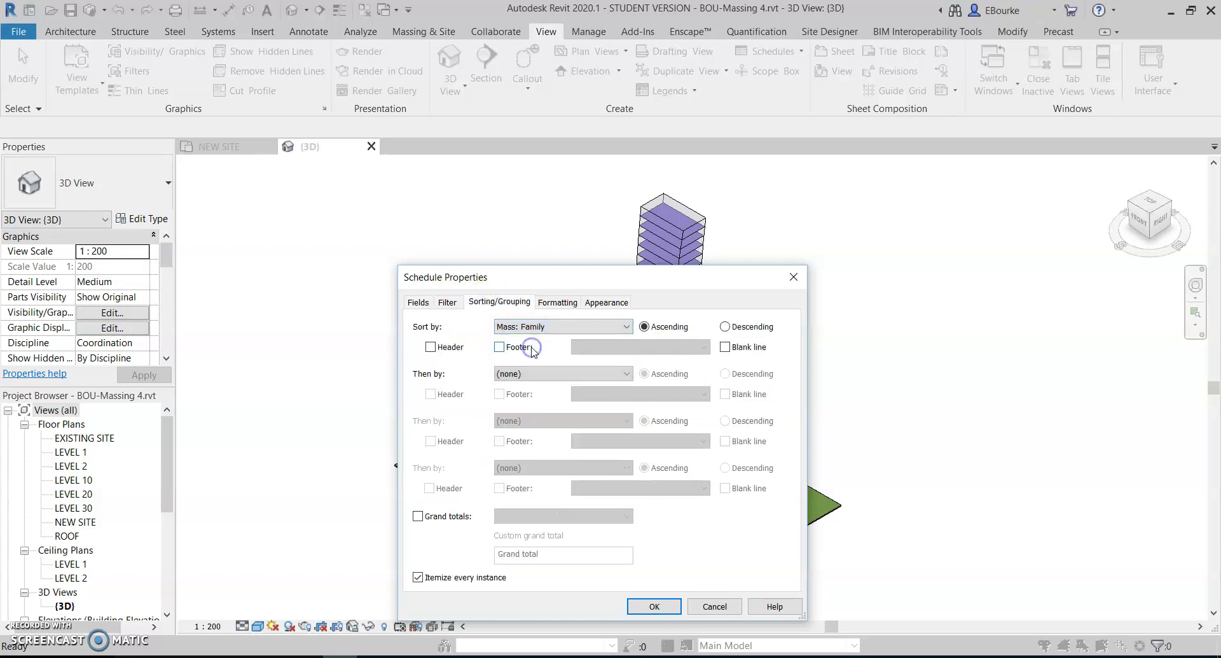
left_click(432, 348)
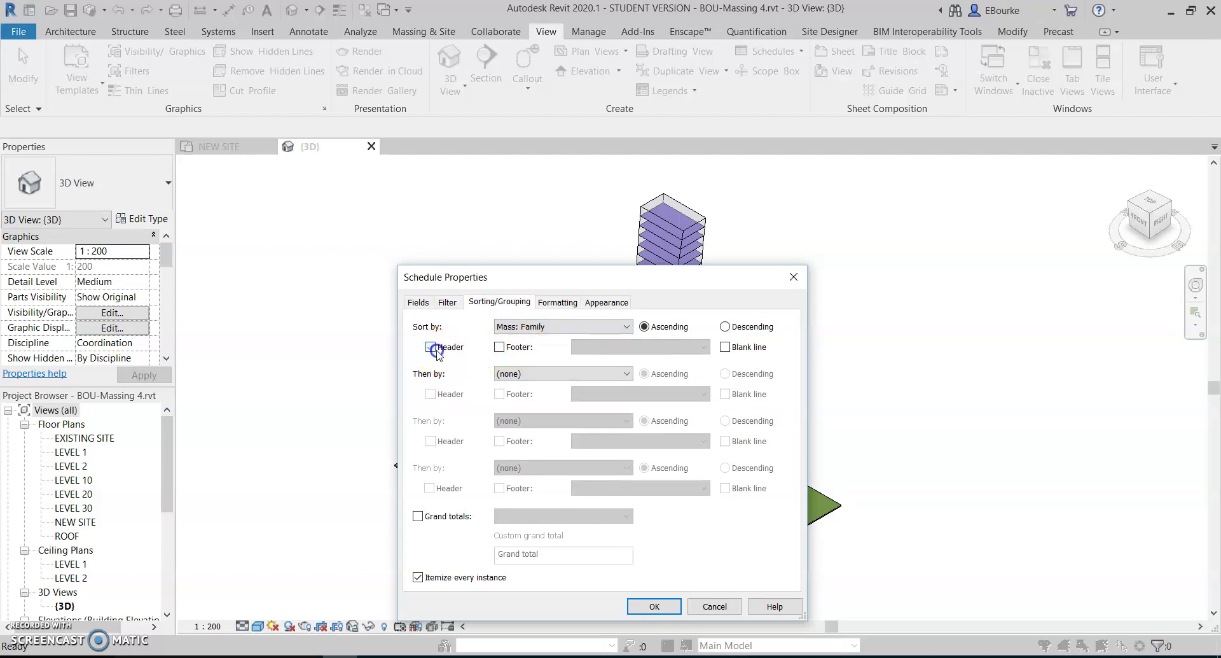
left_click(507, 351)
left_click(602, 348)
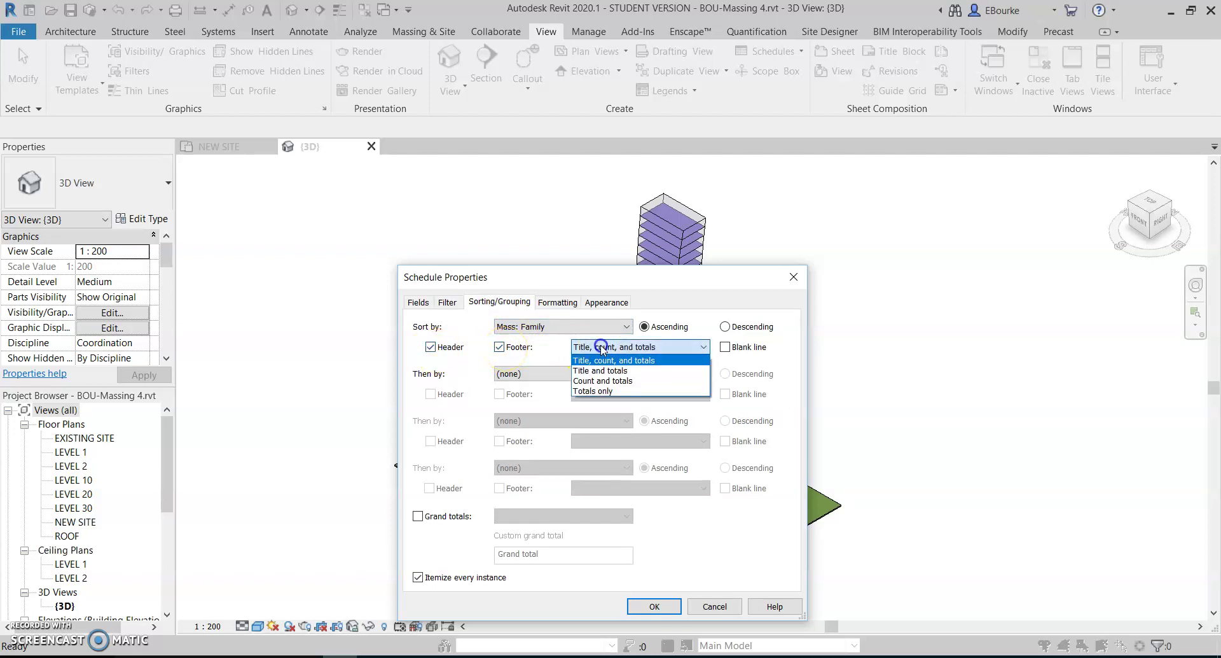
left_click(593, 390)
Sort next by Level and turn on totals-only grand totals.
left_click(552, 378)
left_click(523, 407)
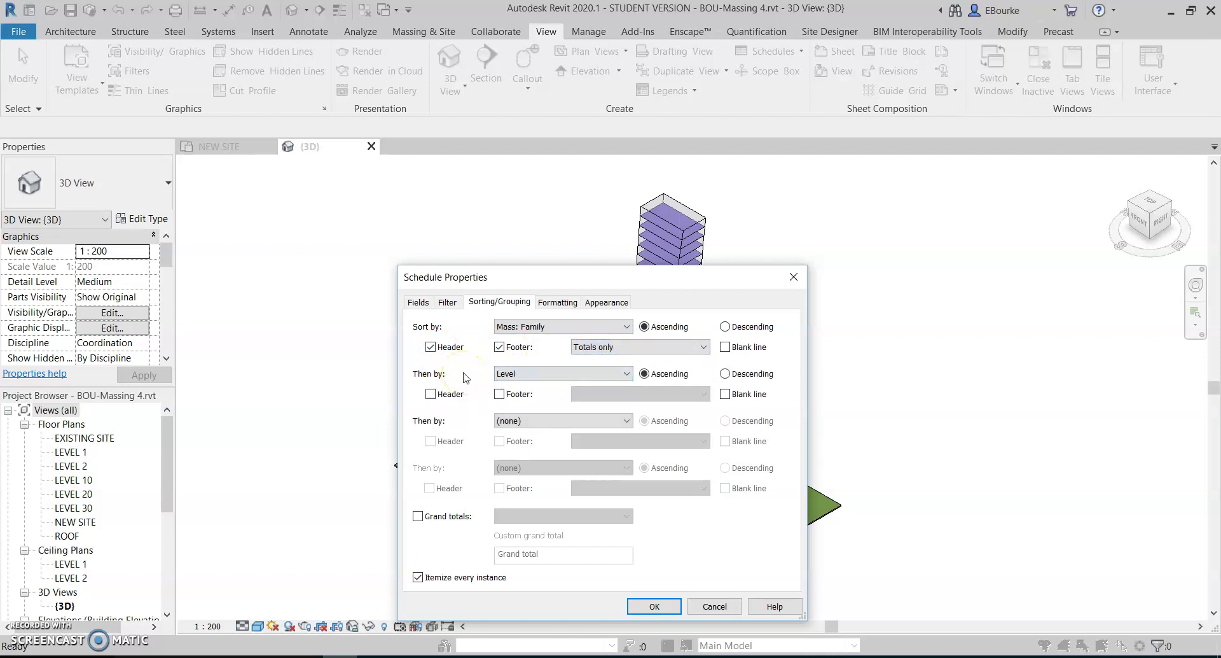
left_click(418, 515)
left_click(557, 517)
left_click(529, 560)
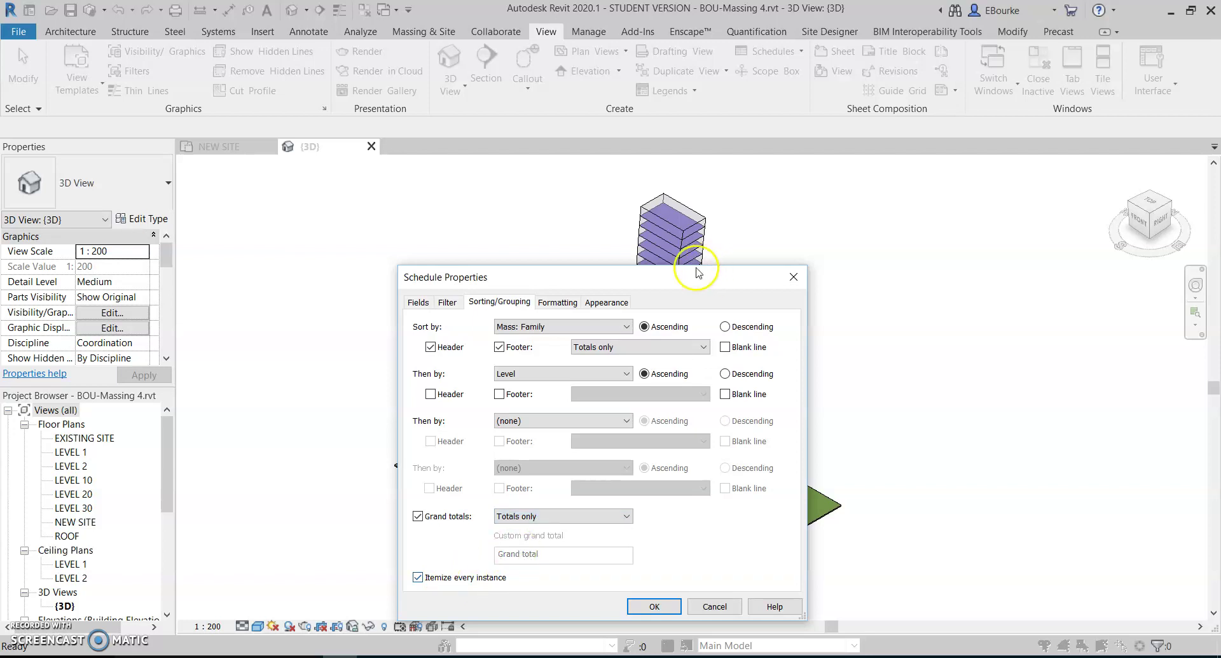
left_click(557, 301)
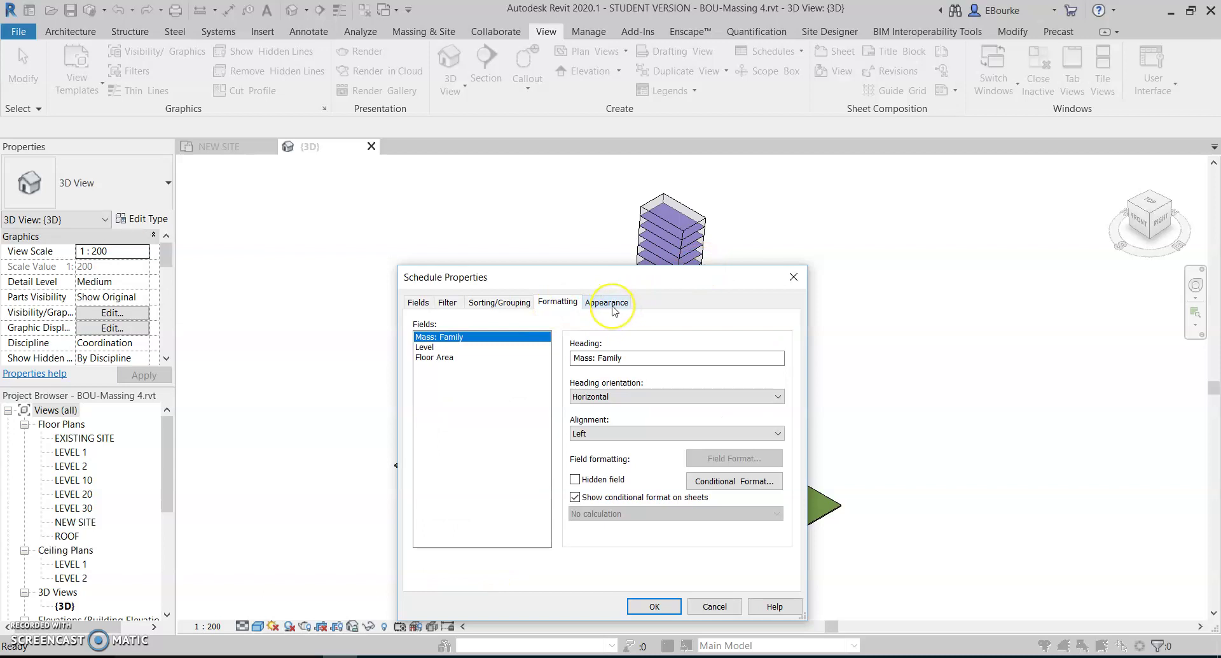
Set the Floor Area column to Calculate totals and confirm to open the GFA schedule.
left_click(446, 357)
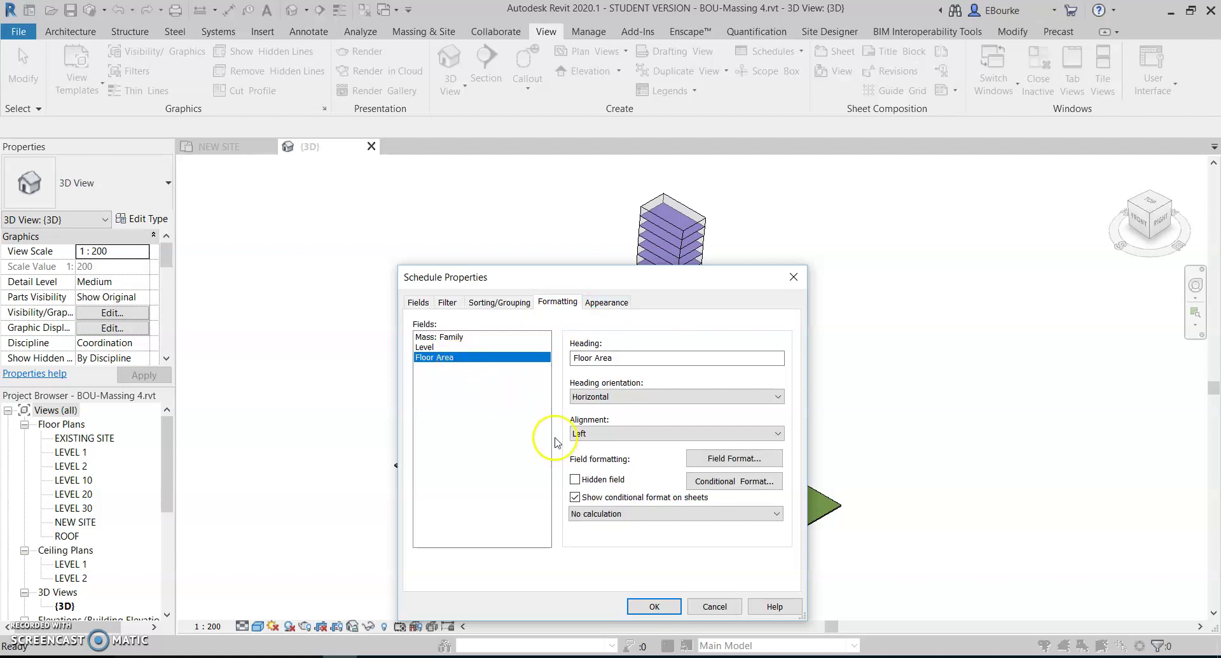
left_click(620, 514)
left_click(592, 537)
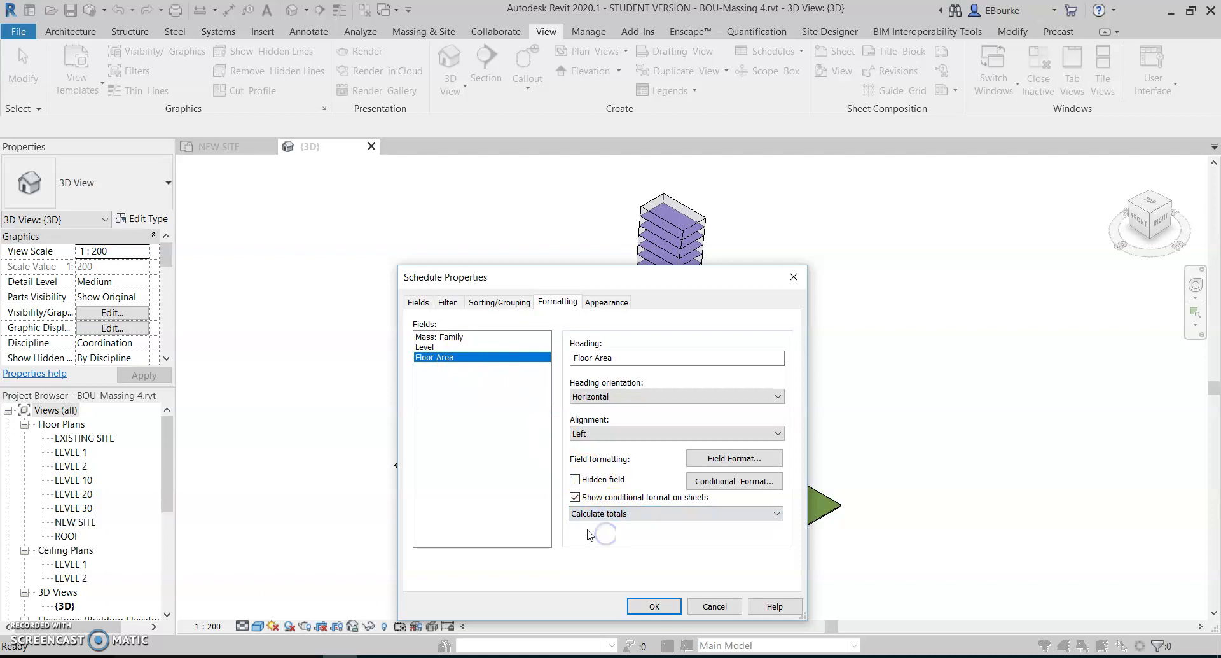
left_click(645, 604)
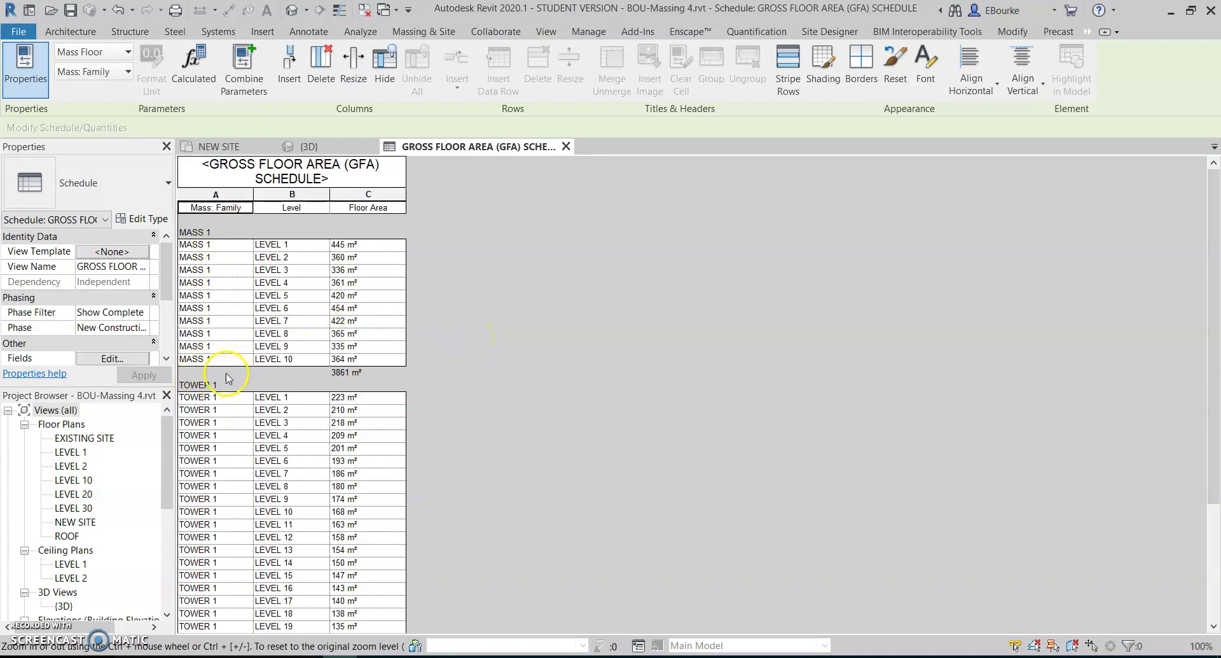
Make Mass: Family a hidden field, keeping rows grouped by mass with totals.
left_click(124, 360)
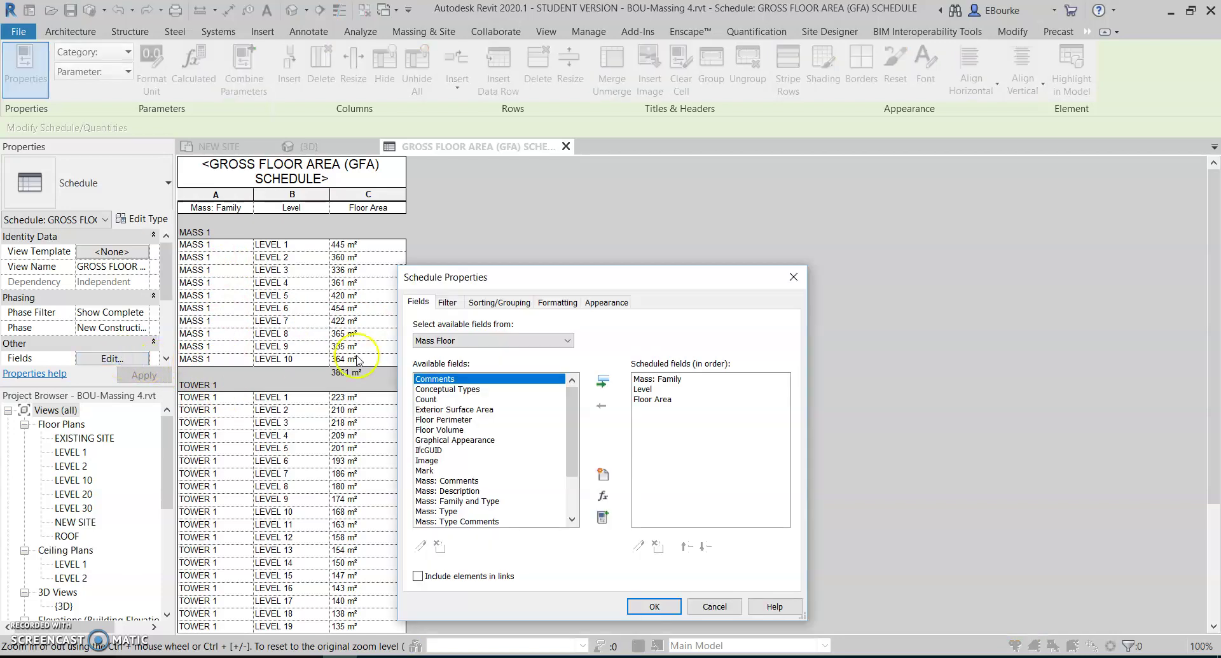
left_click(499, 302)
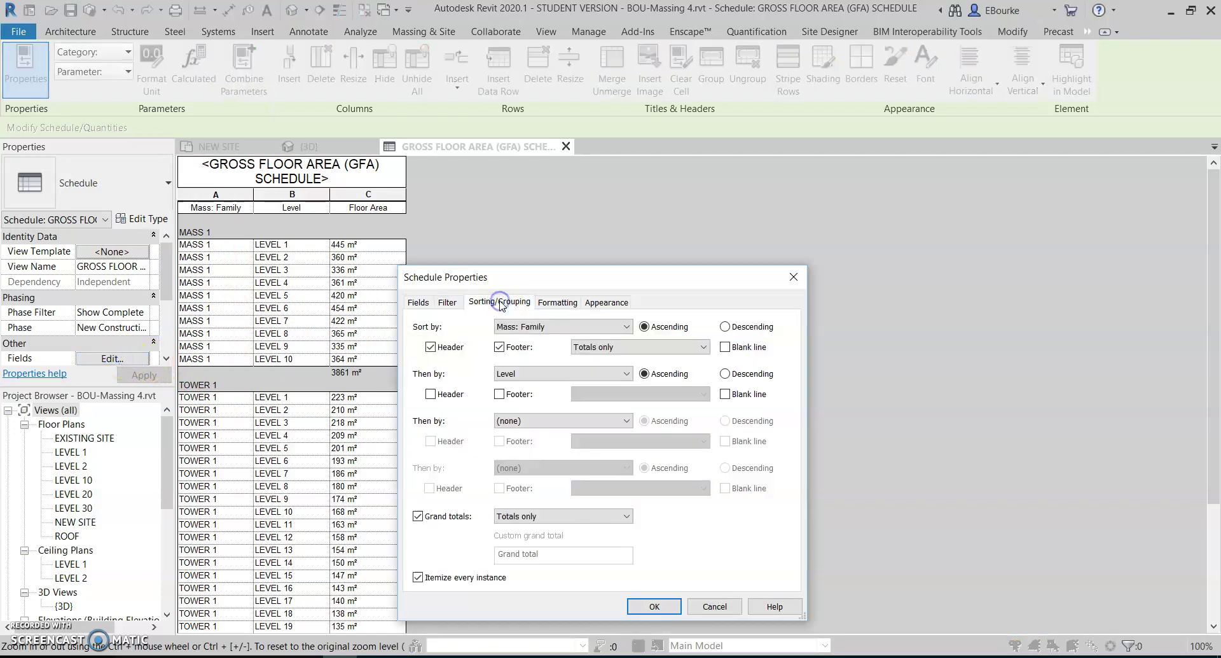
left_click(558, 303)
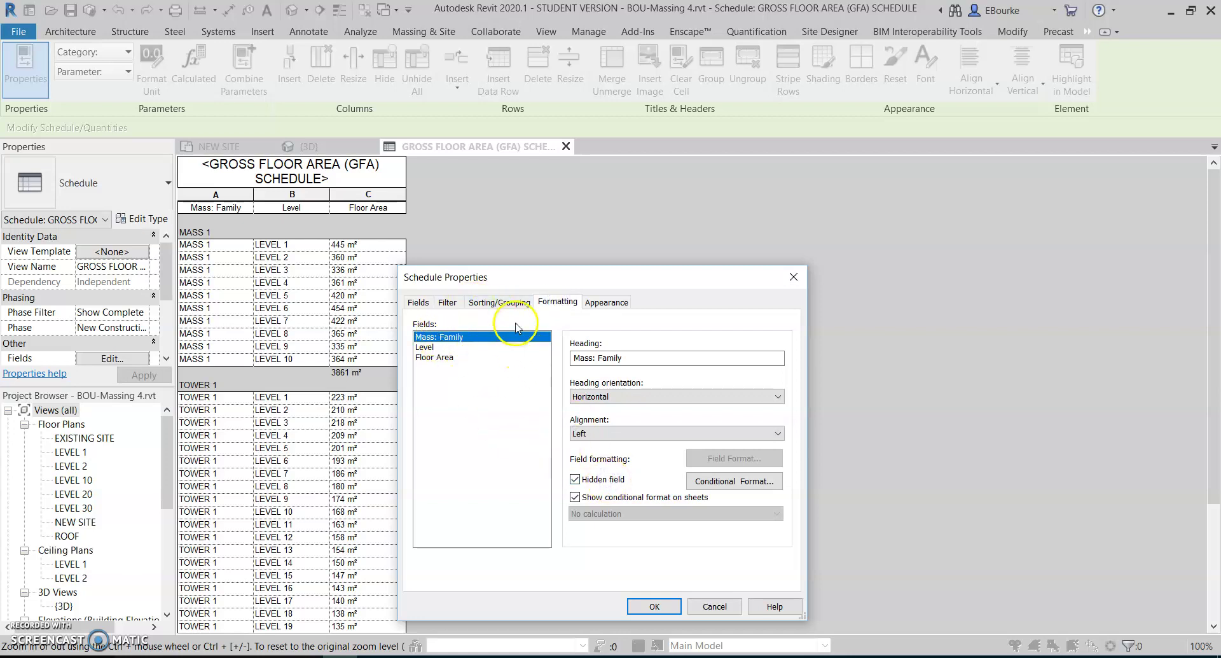
left_click(499, 301)
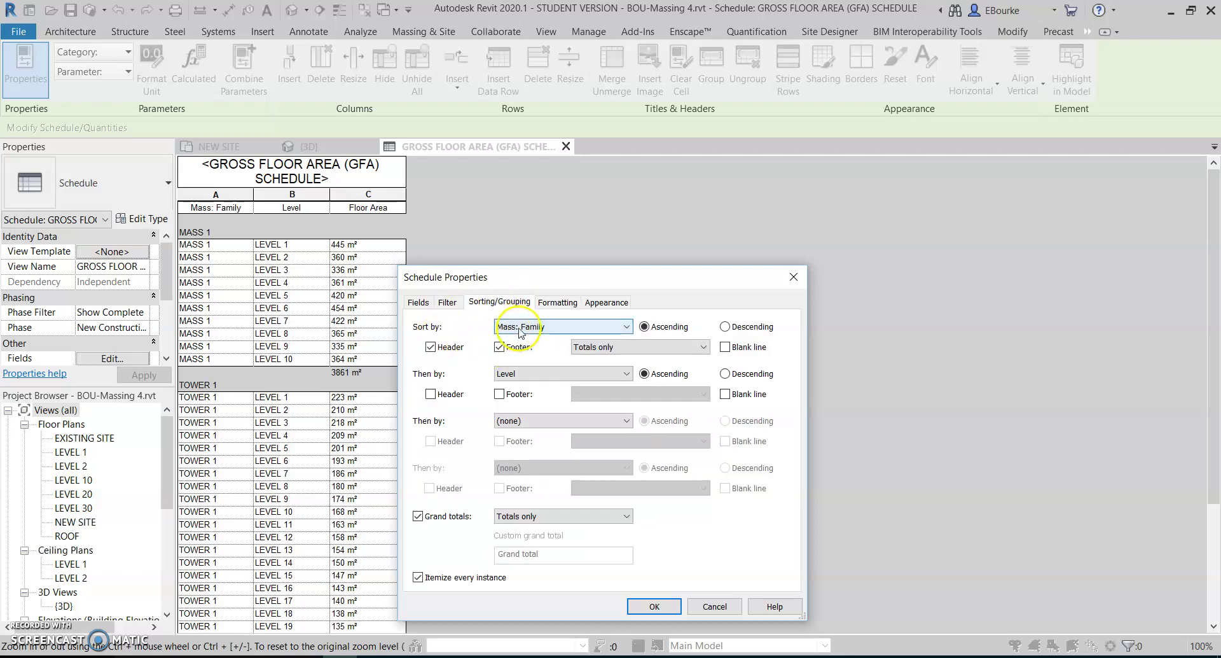
left_click(653, 605)
left_click(545, 331)
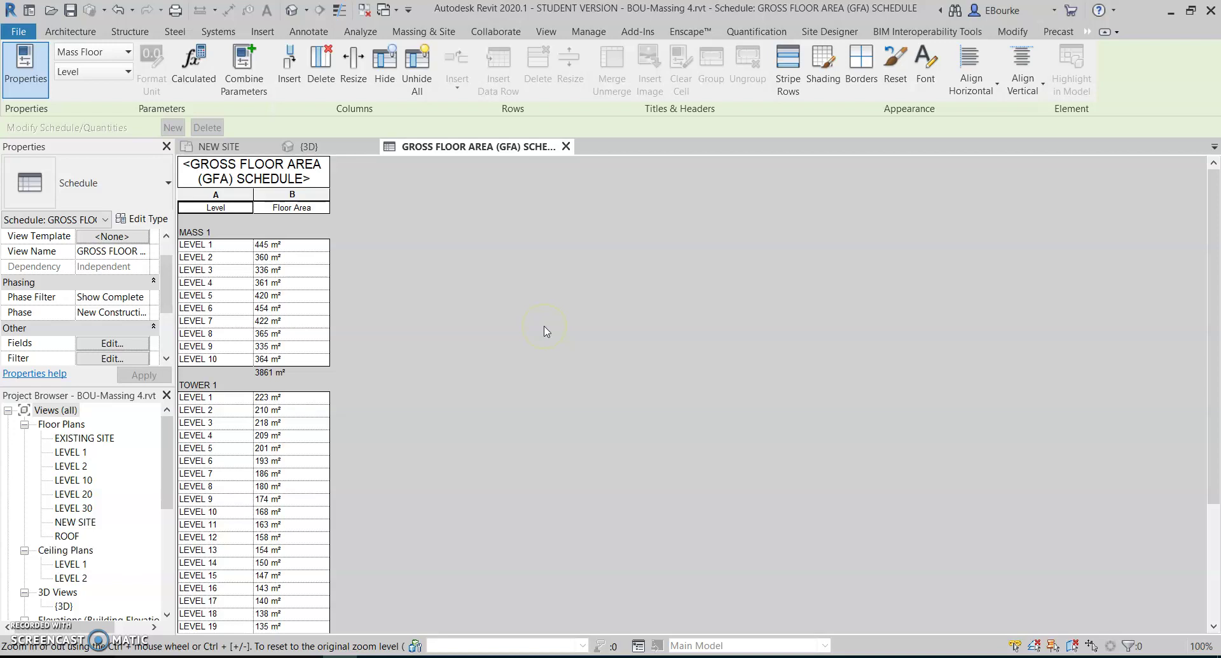
Rename the column headers to LEVEL and FLOOR AREA.
double_click(245, 208)
type("LEVEL")
key("Tab")
type("F")
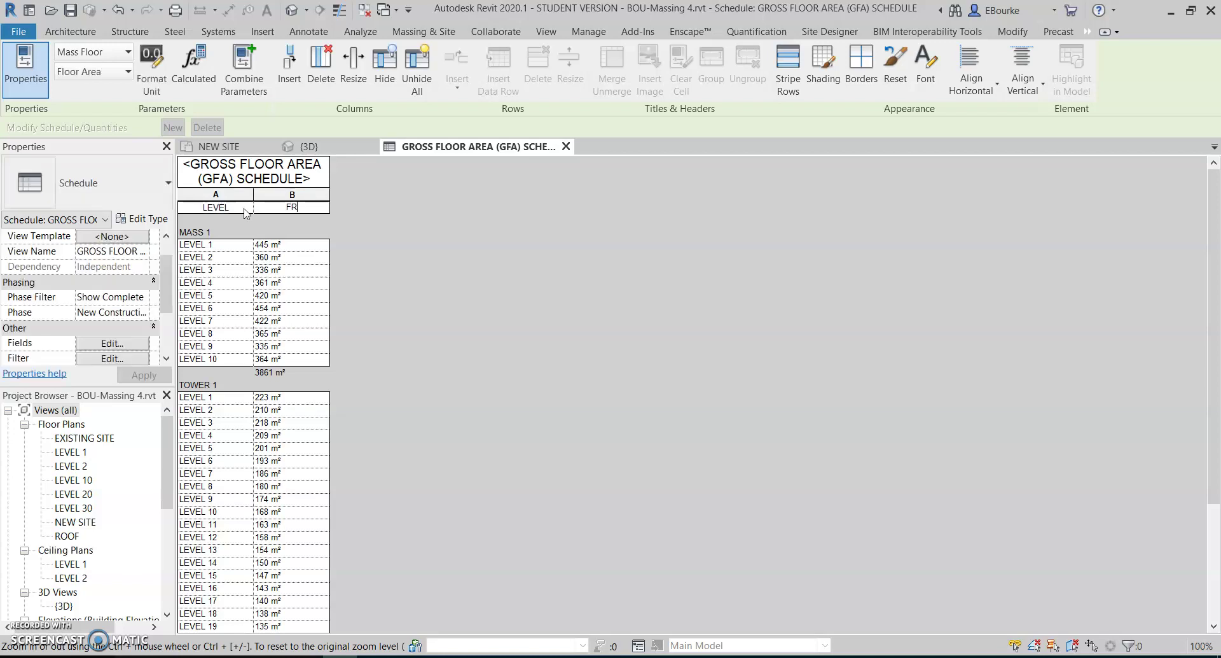
type("LOOR AREA")
Check the schedule's Appearance settings, closing them without changes.
left_click(166, 334)
left_click(113, 328)
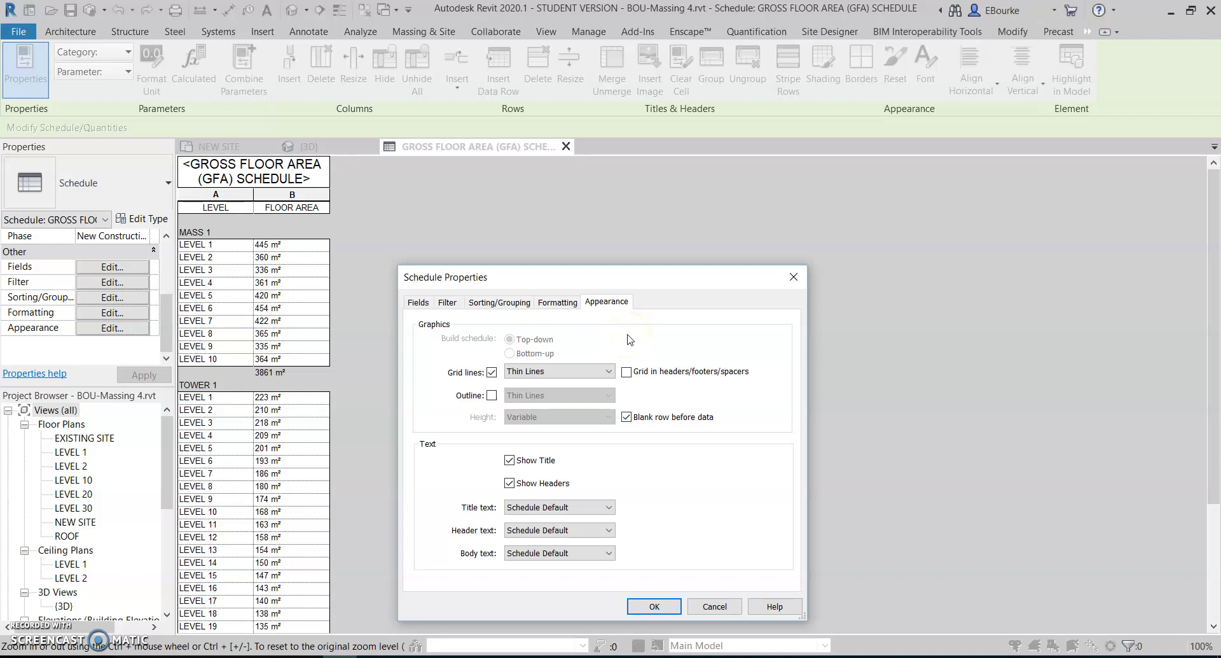
key("Return")
scroll(127, 502, "down", 1)
scroll(127, 502, "down", 5)
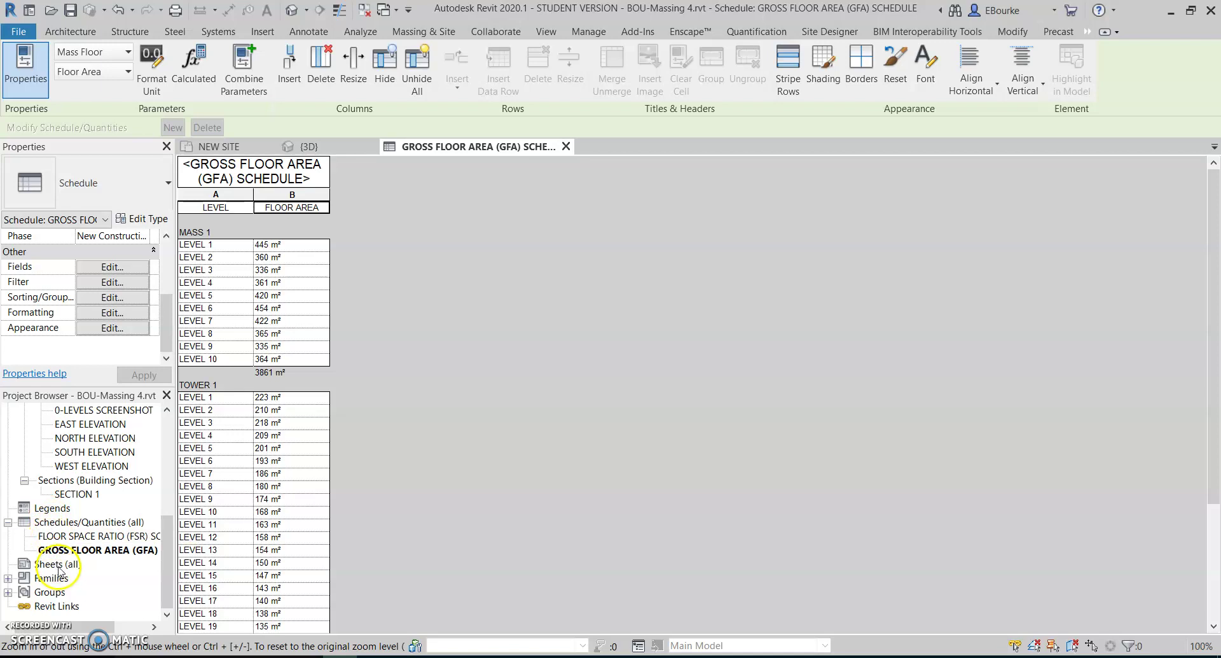
Create sheet A101 with the A0 metric title block and place the GFA schedule on it.
right_click(58, 568)
left_click(96, 580)
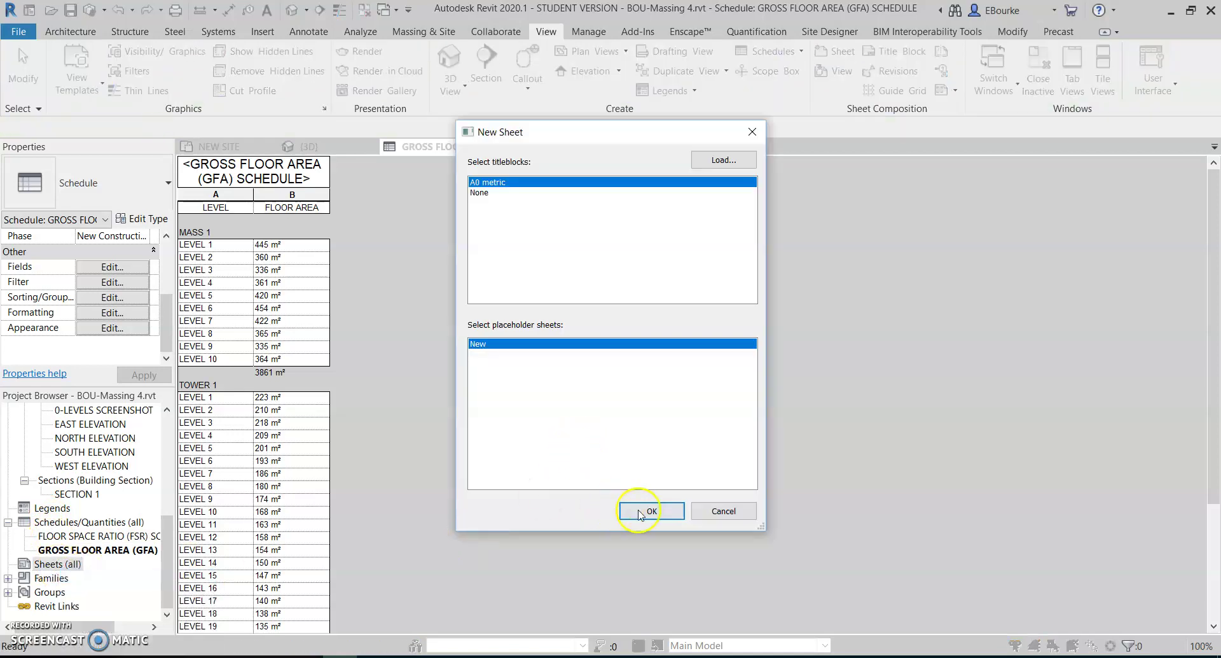
left_click(641, 512)
left_click(75, 551)
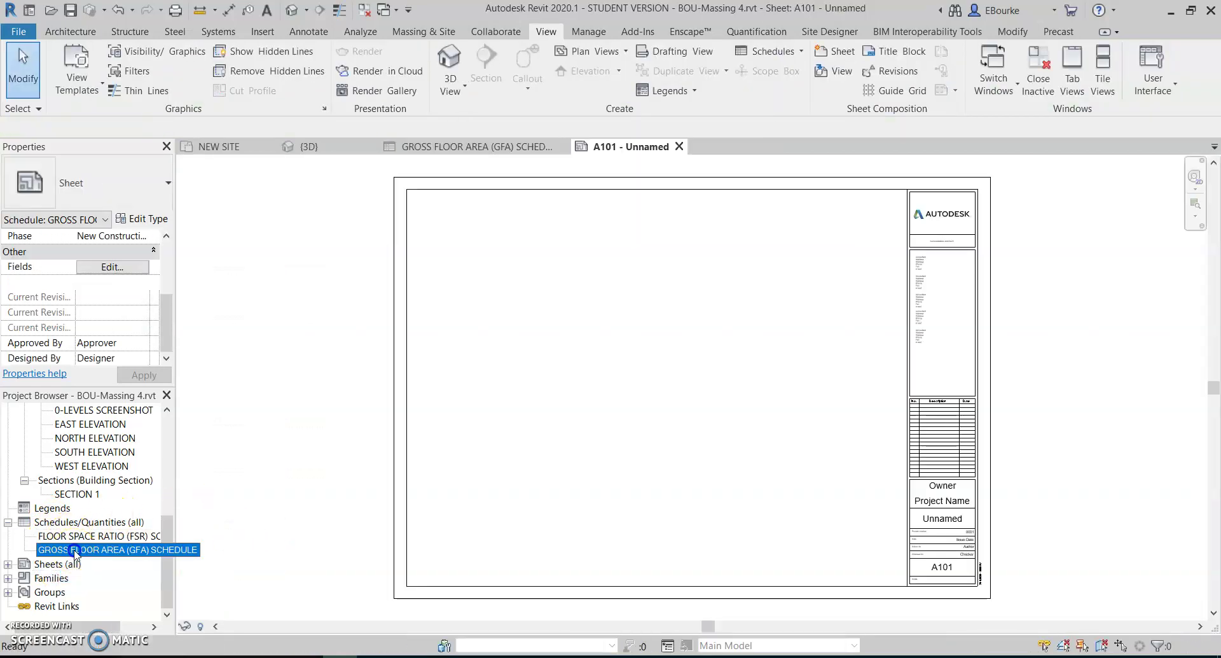
left_click_drag(75, 552, 518, 346)
left_click(467, 216)
Split the schedule into three columns: MASS 1, TOWER 1 to Level 30, and the grand total.
scroll(467, 216, "up", 4)
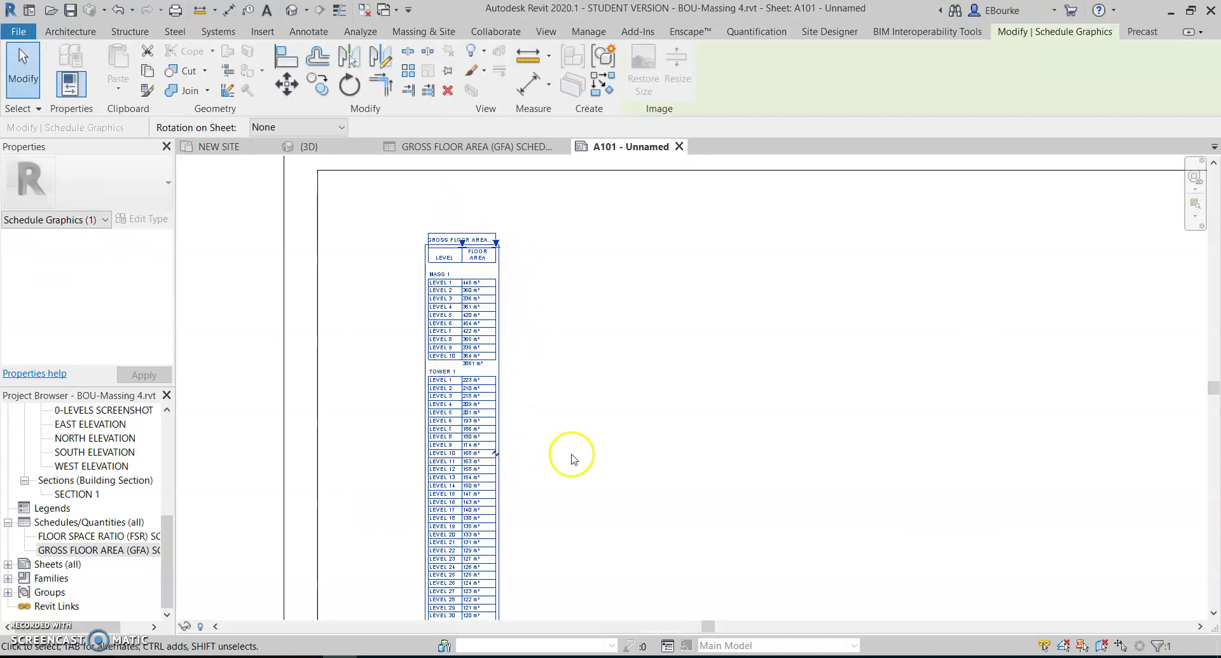
middle_click_drag(572, 457, 536, 362)
left_click(465, 381)
left_click_drag(442, 386, 437, 304)
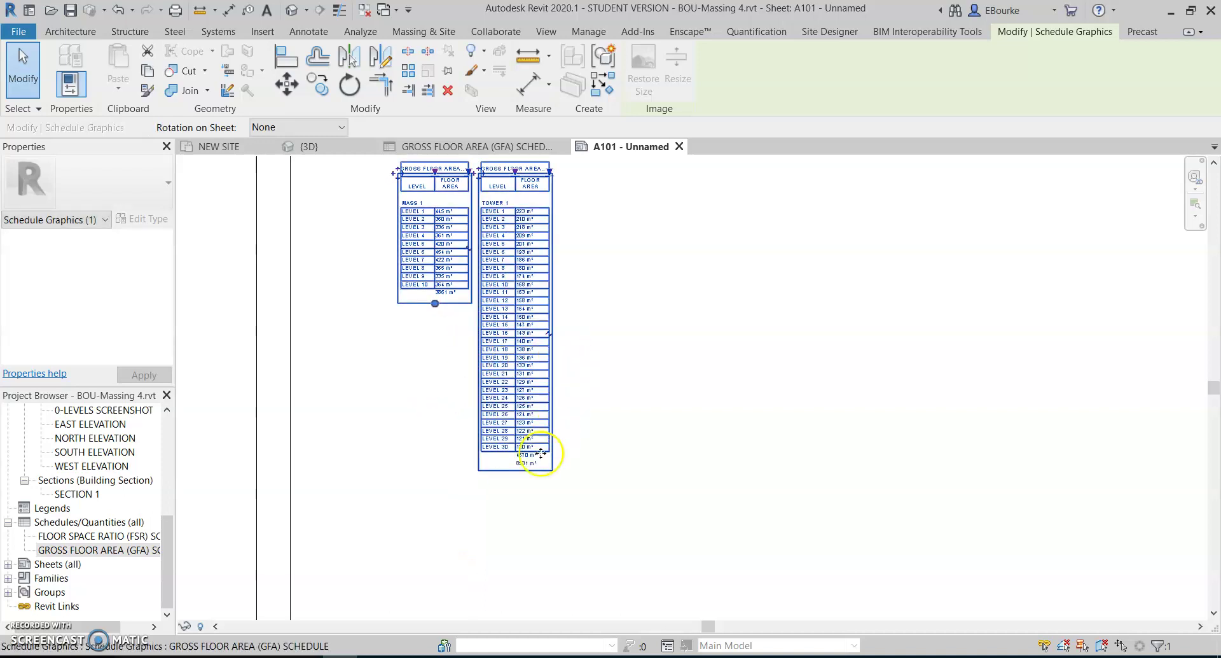
left_click(547, 333)
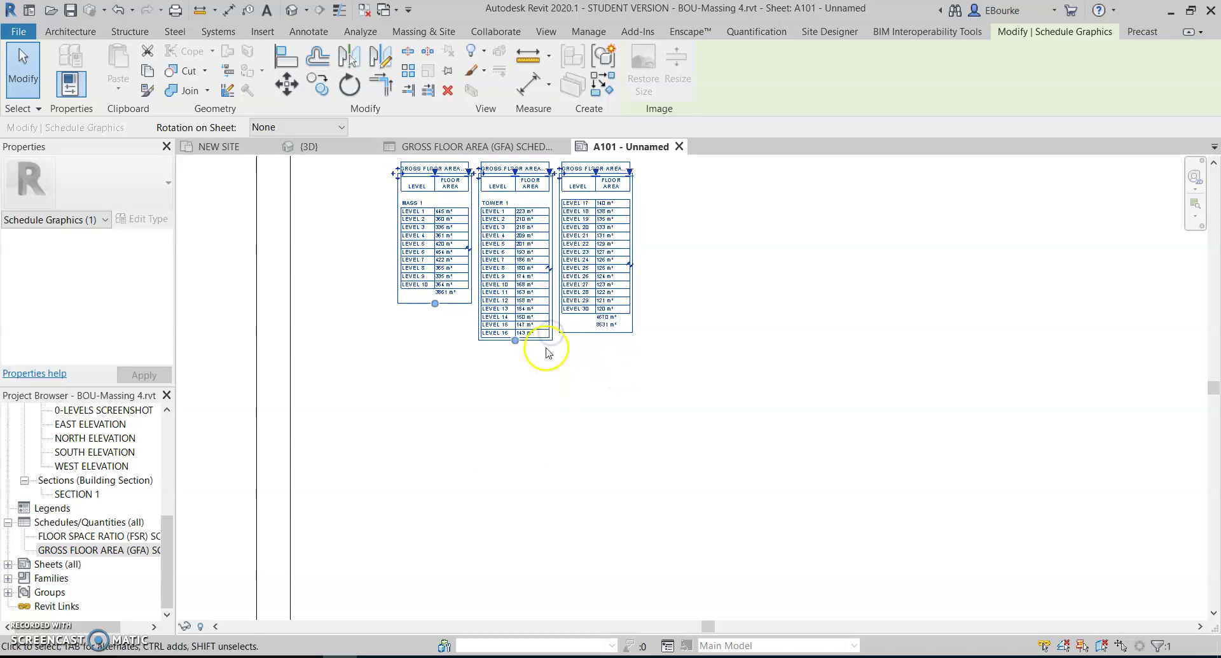
left_click_drag(512, 341, 508, 463)
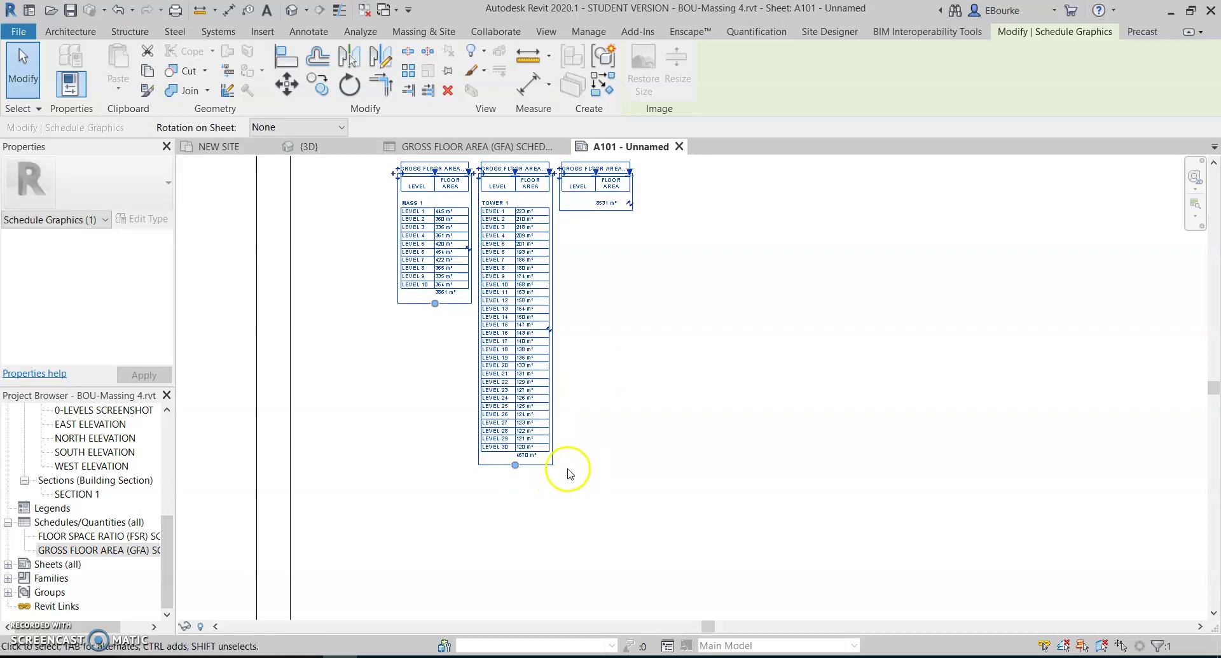
left_click(630, 321)
scroll(604, 229, "up", 3)
middle_click_drag(602, 229, 633, 307)
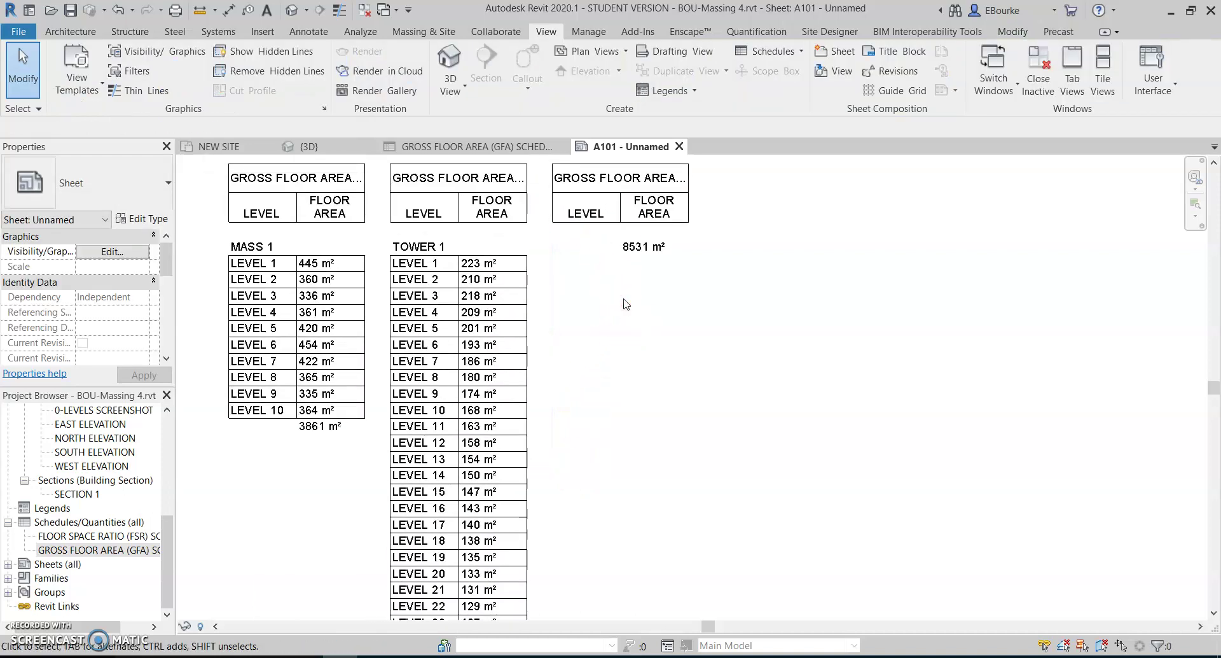
scroll(623, 306, "down", 3)
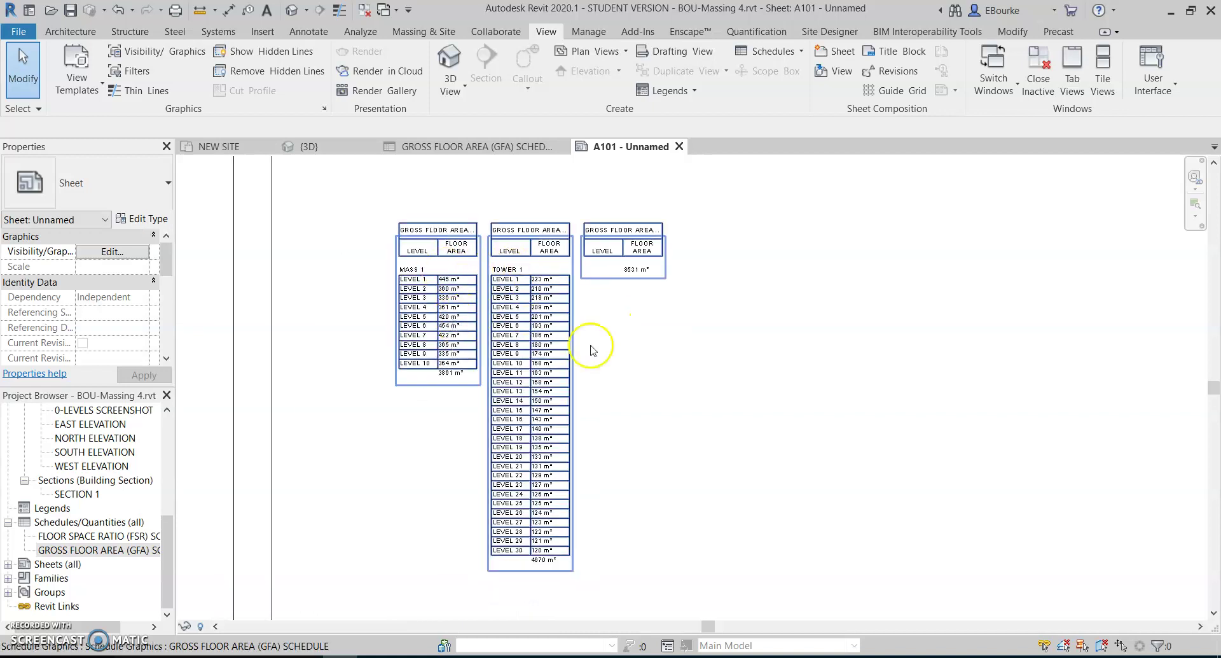
left_click(679, 367)
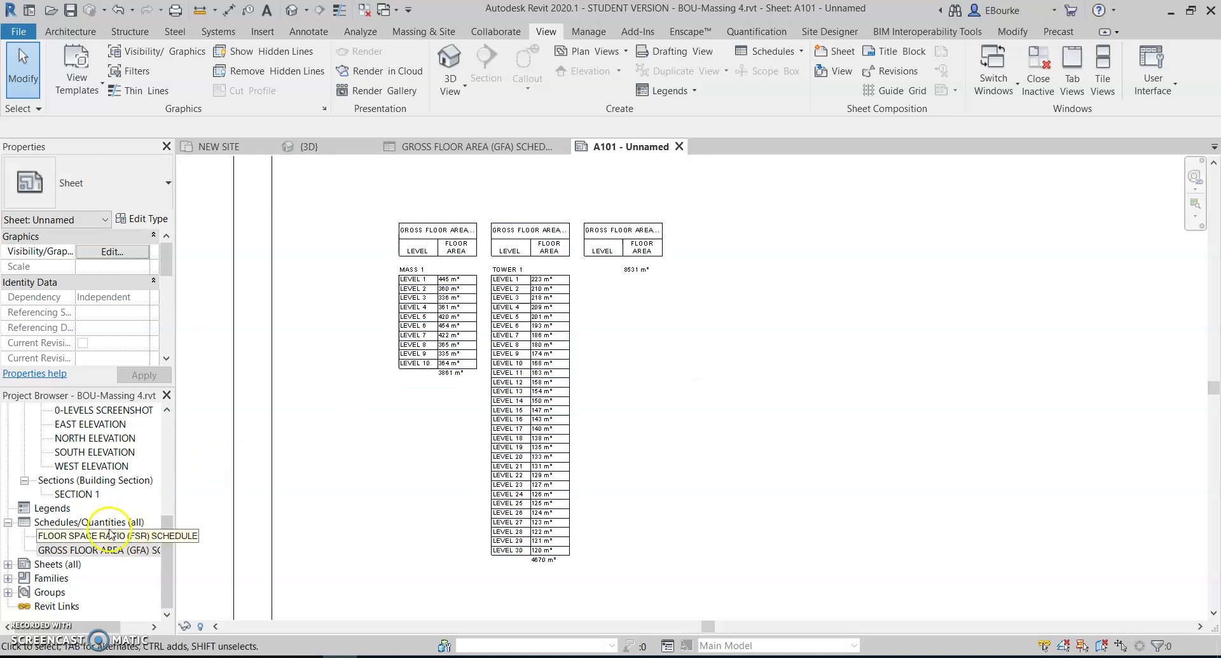
Open the FLOOR SPACE RATIO (FSR) schedule, review its fields, then open the NEW SITE plan.
left_click(95, 536)
double_click(101, 536)
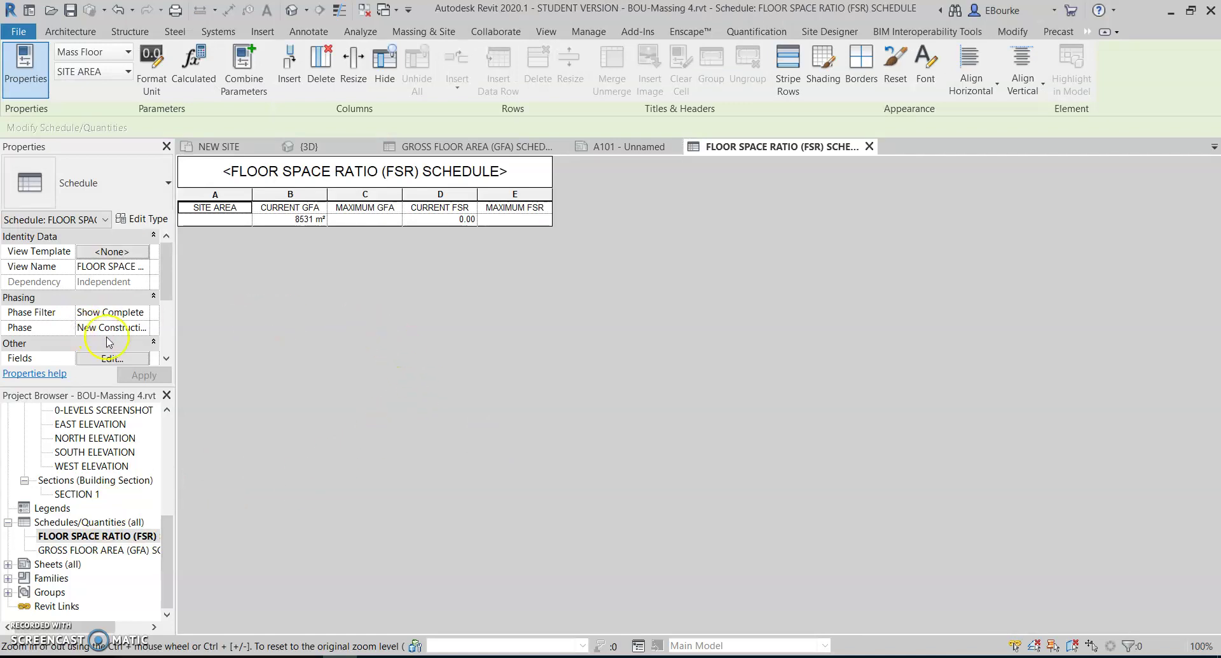
left_click(118, 358)
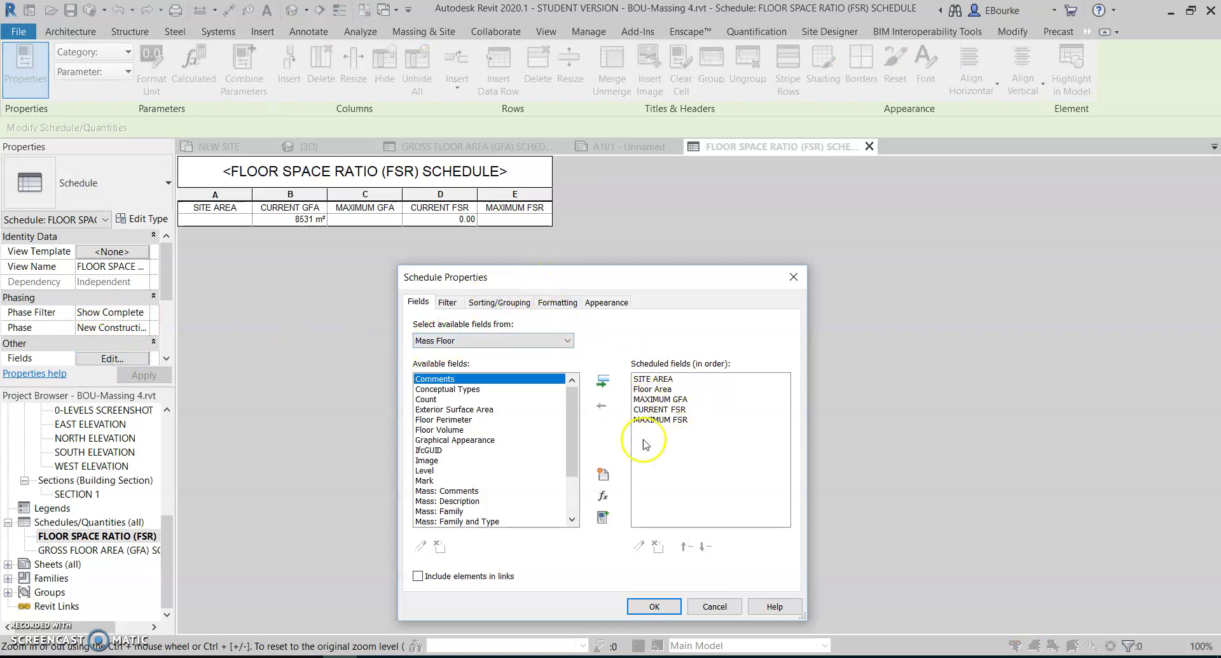
left_click(793, 278)
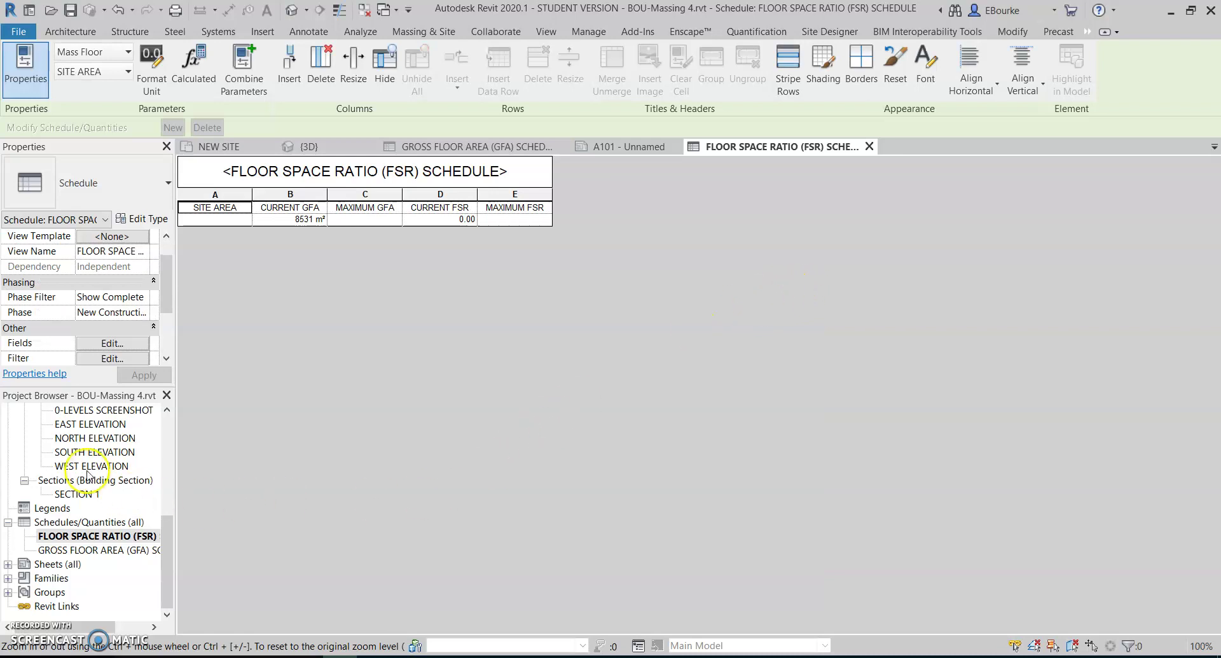
scroll(124, 471, "up", 5)
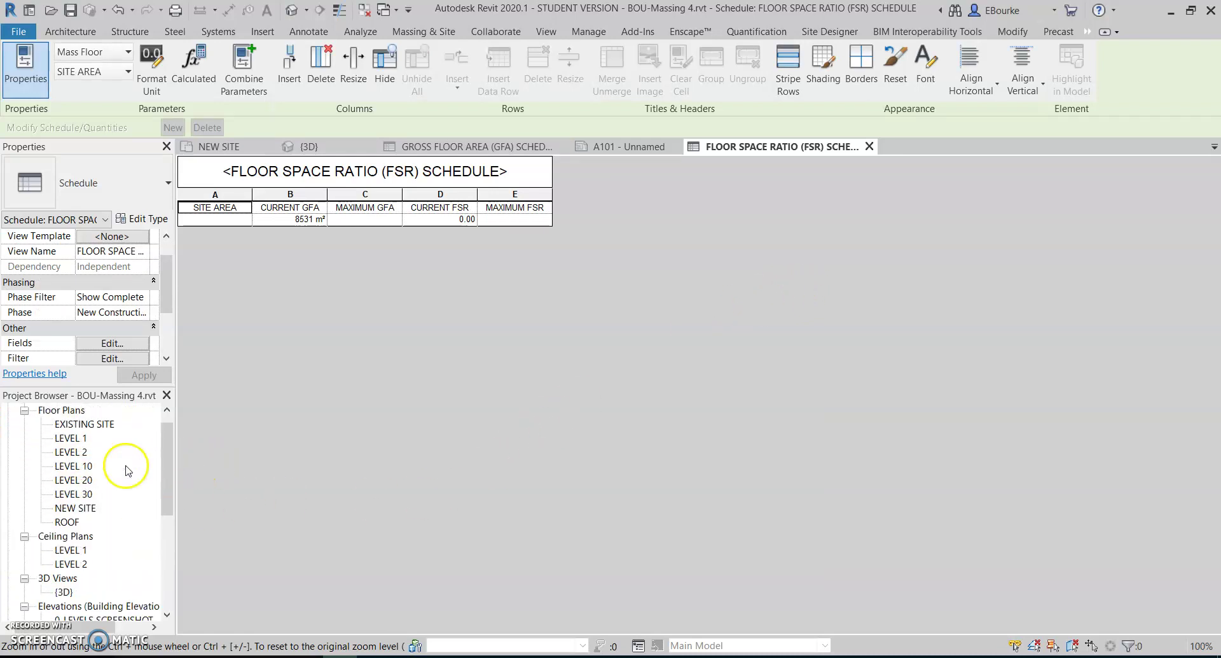
double_click(76, 522)
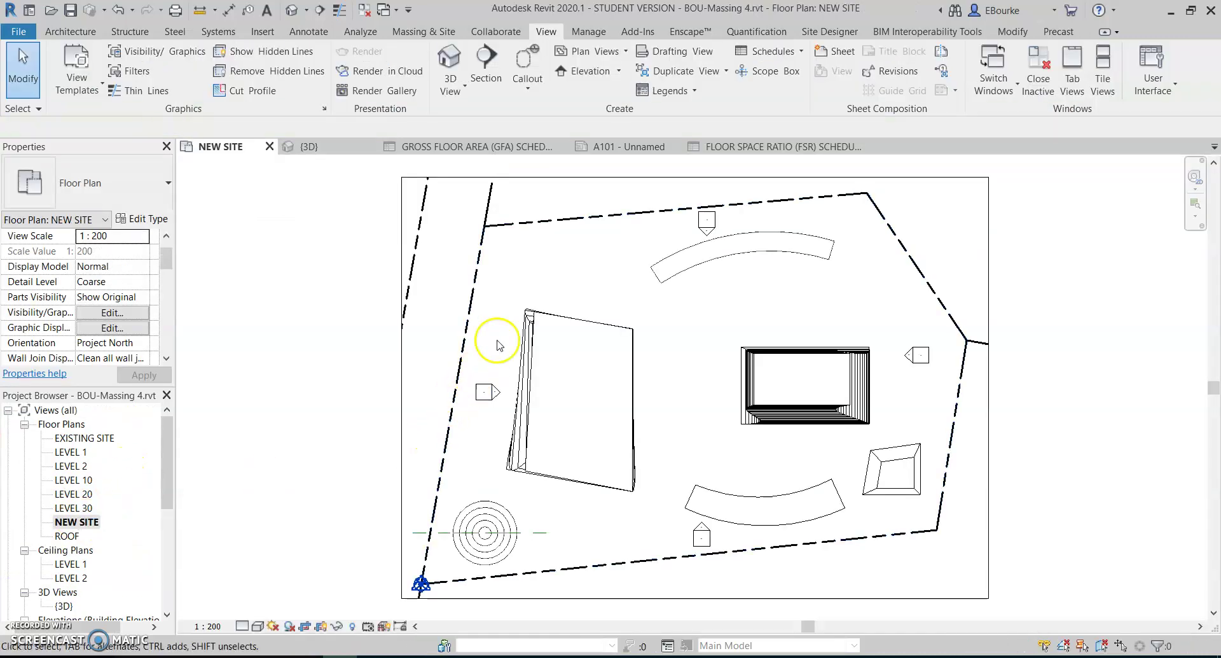
Read the site property line's 4097.374 m² area, then go back to the FSR schedule.
left_click(475, 294)
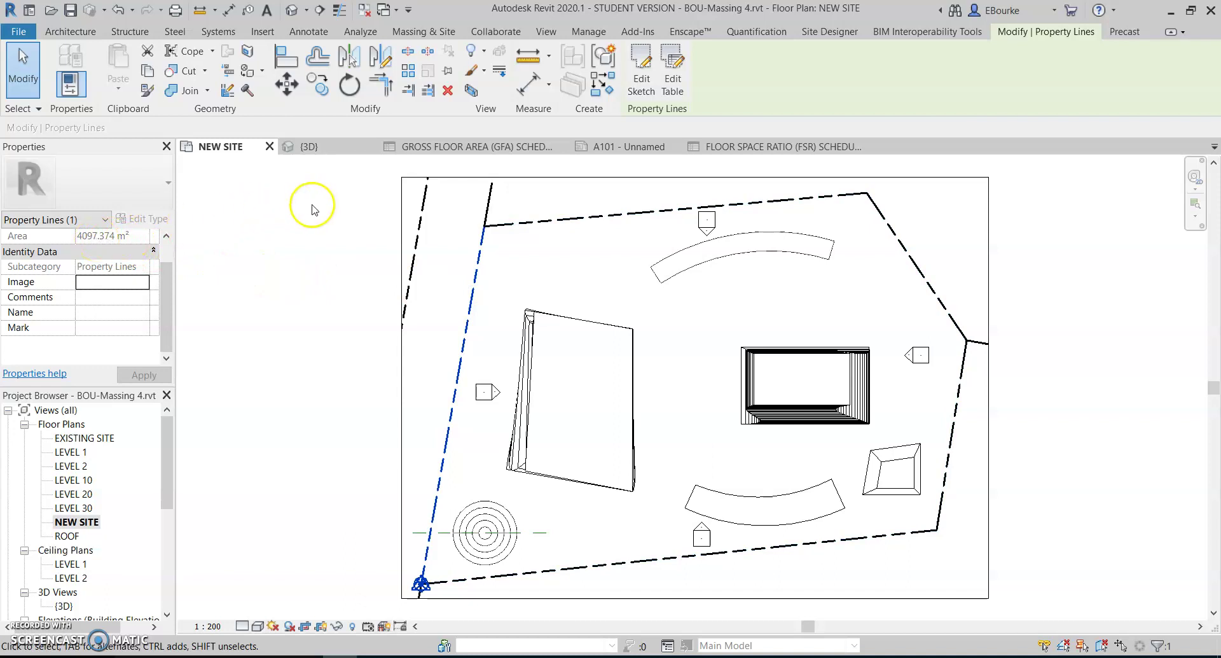
left_click(312, 278)
left_click(758, 147)
Enter 4097 as the FSR schedule's SITE AREA.
left_click(210, 220)
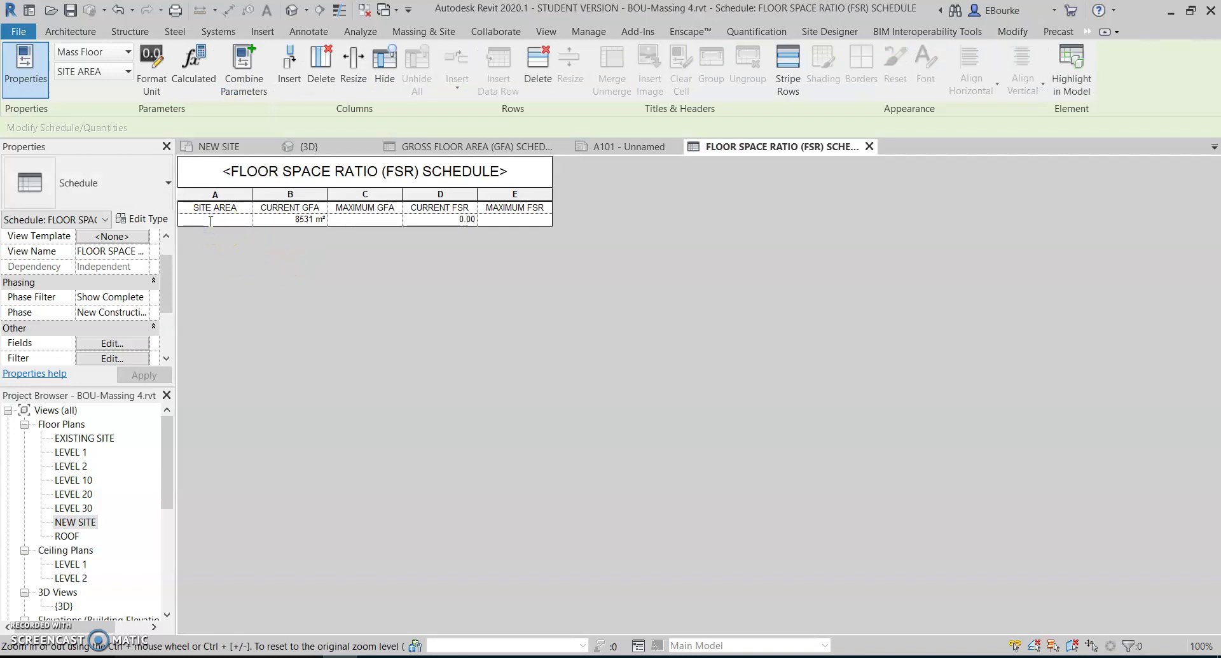
type("4097")
left_click(438, 222)
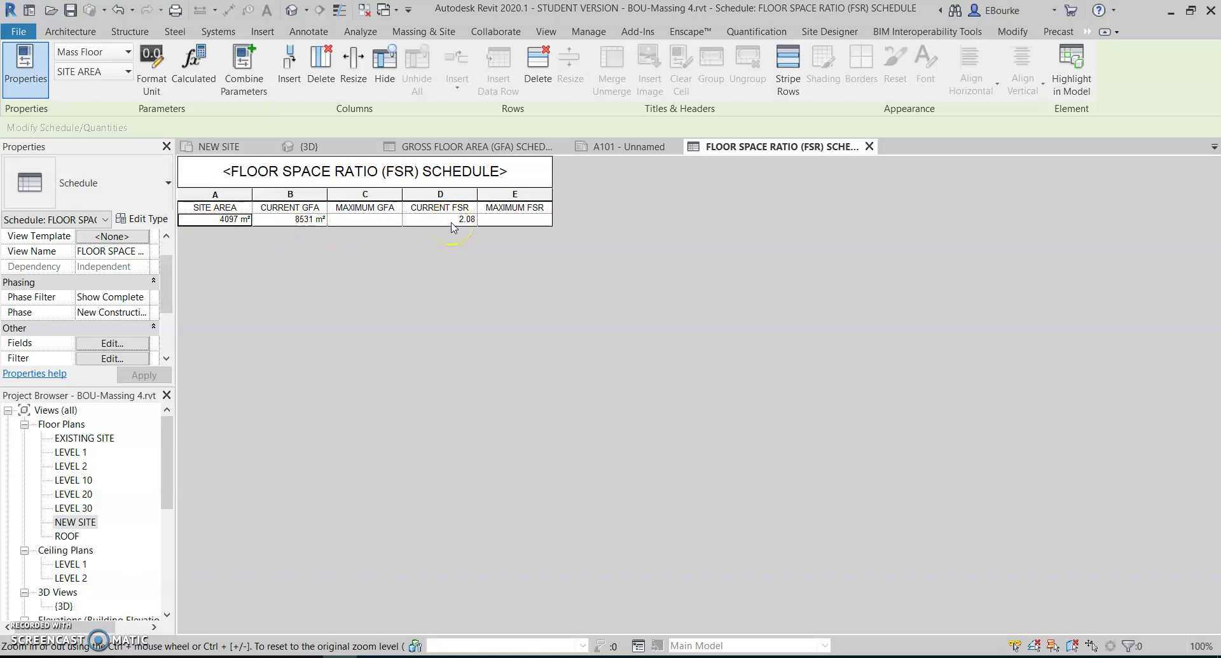
Set MAXIMUM FSR to 2, giving current FSR 2.08 and maximum GFA 8194 m².
left_click(509, 219)
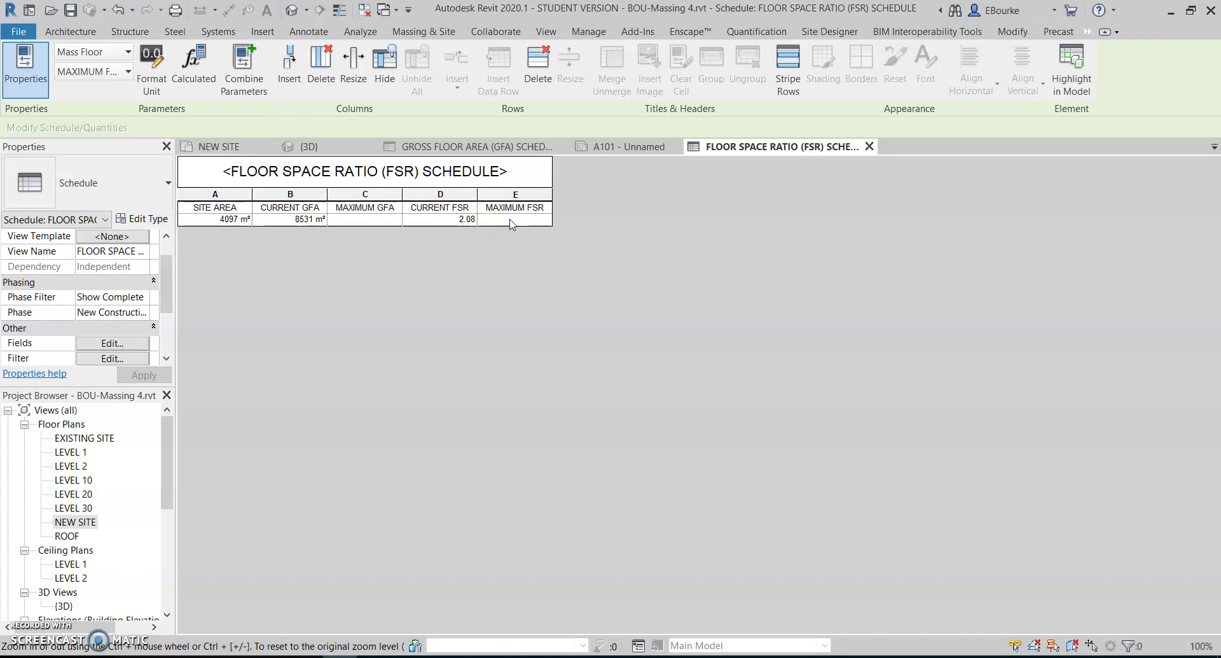
left_click(510, 219)
type("2")
key("Return")
left_click(512, 222)
Reopen the GROSS FLOOR AREA (GFA) SCHEDULE from Schedules/Quantities in the Project Browser.
scroll(108, 505, "down", 5)
scroll(101, 536, "down", 1)
double_click(83, 550)
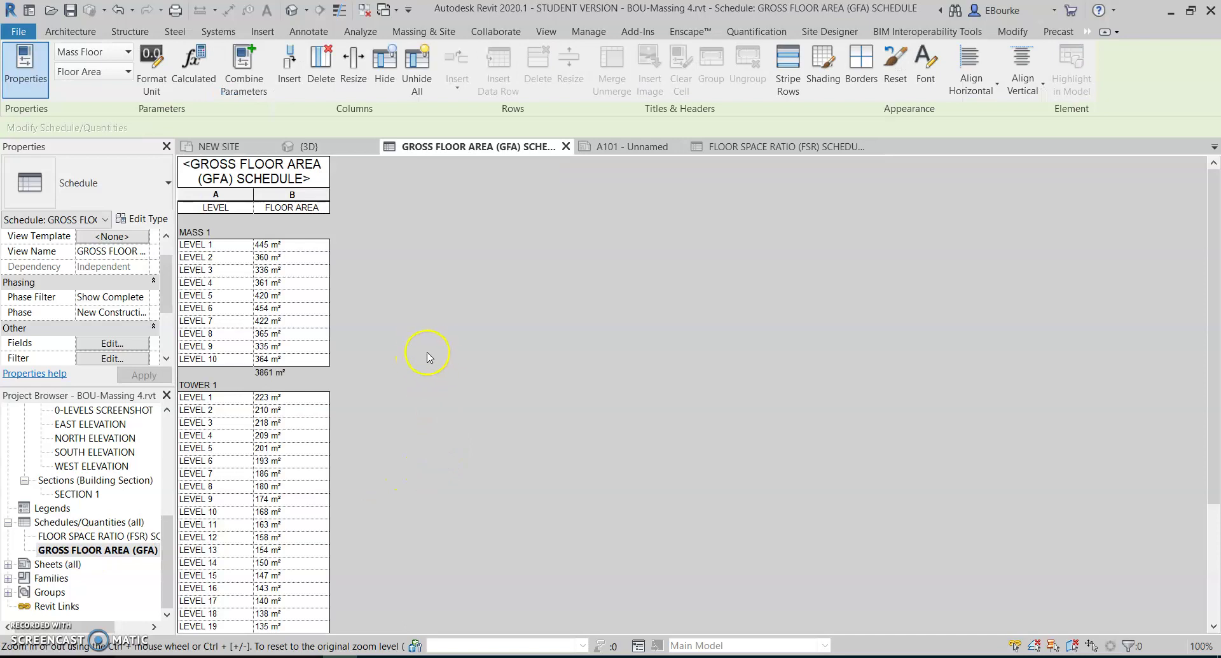
scroll(443, 351, "down", 4)
scroll(443, 351, "up", 4)
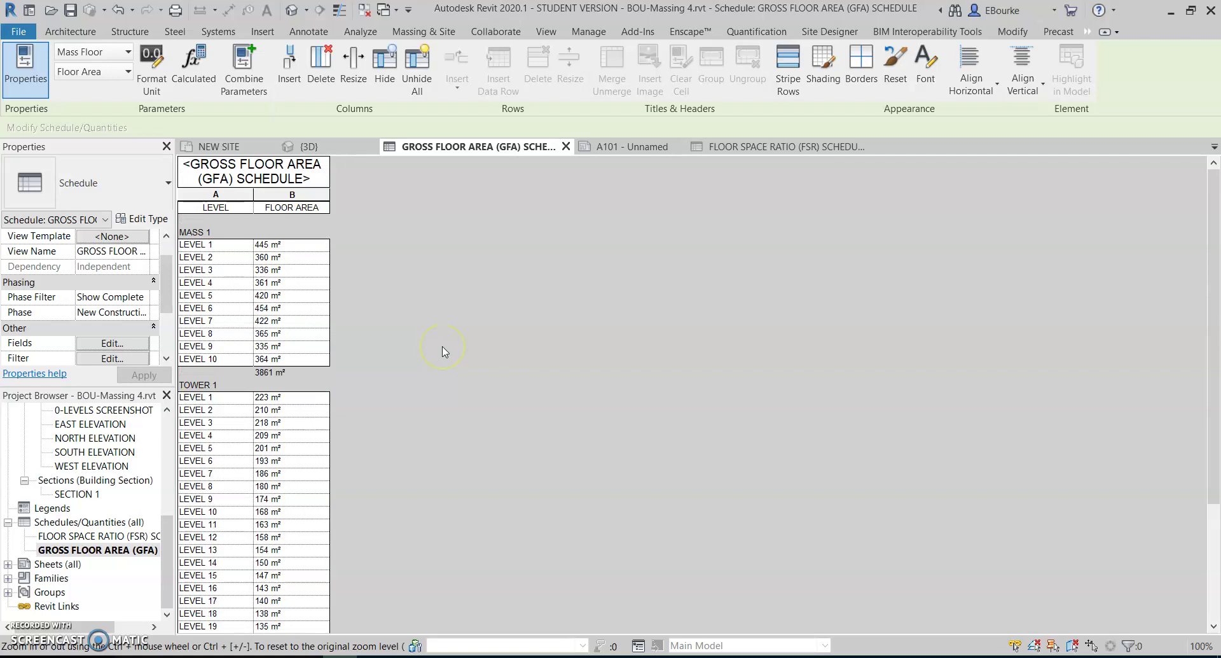